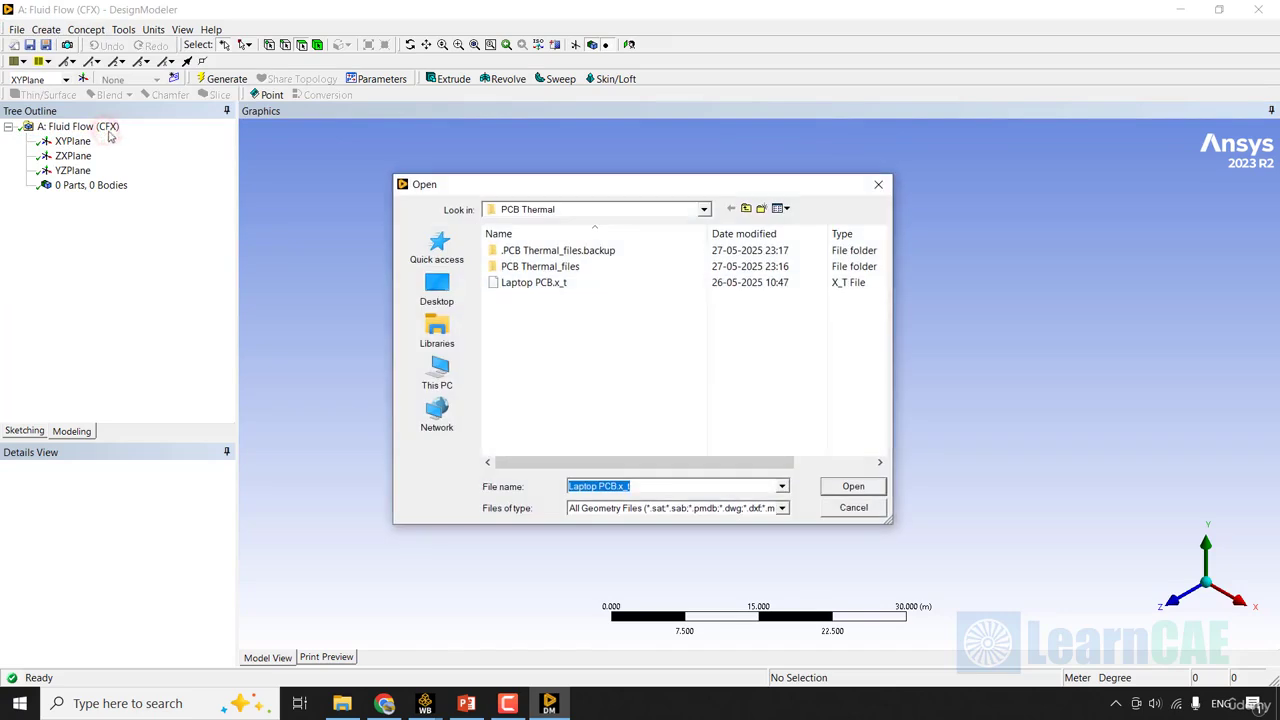
- Import the Laptop PCB.x_t geometry file and generate the import feature
{"action": "left_click", "coordinate": [503, 283]}
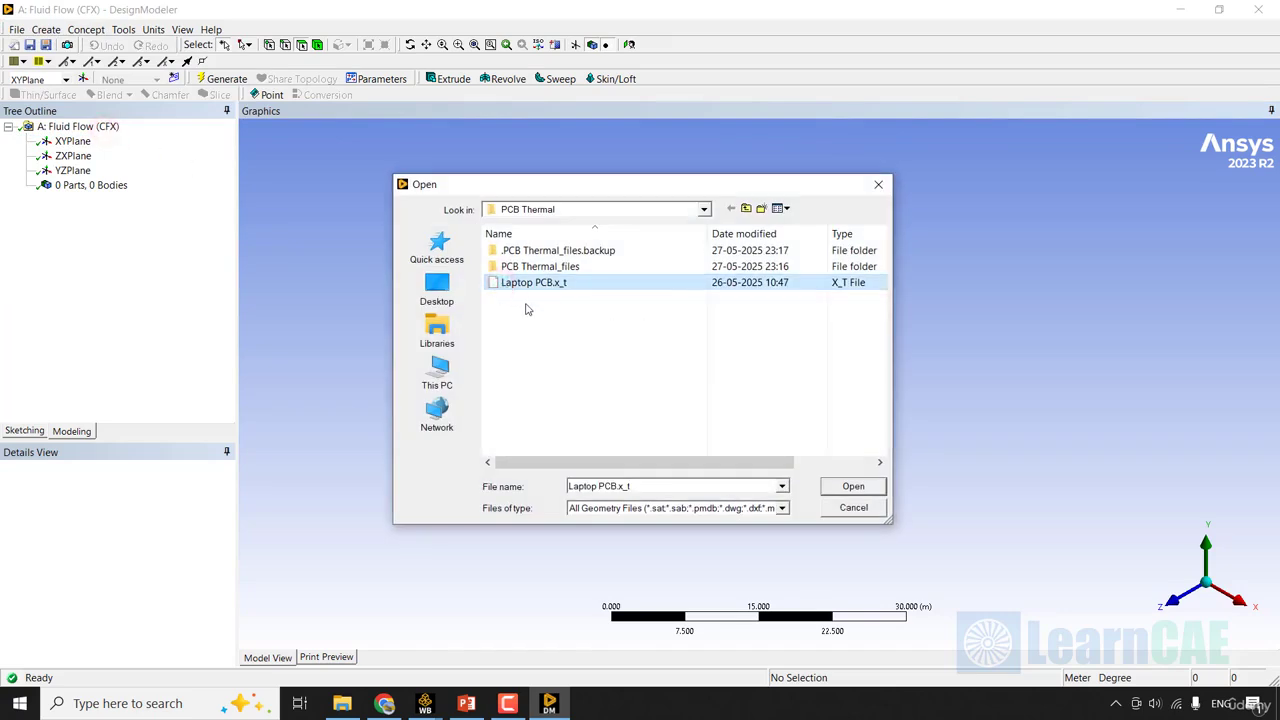
{"action": "left_click", "coordinate": [853, 487]}
{"action": "left_click", "coordinate": [77, 190]}
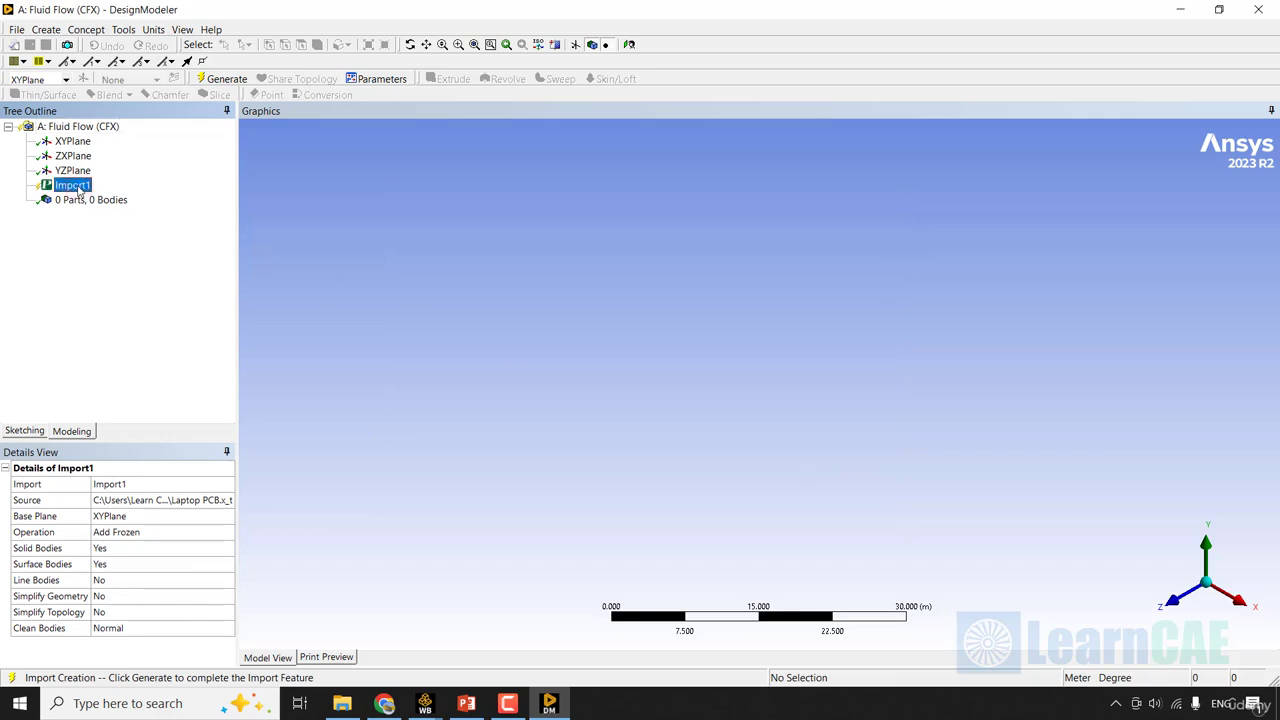
{"action": "right_click", "coordinate": [77, 189]}
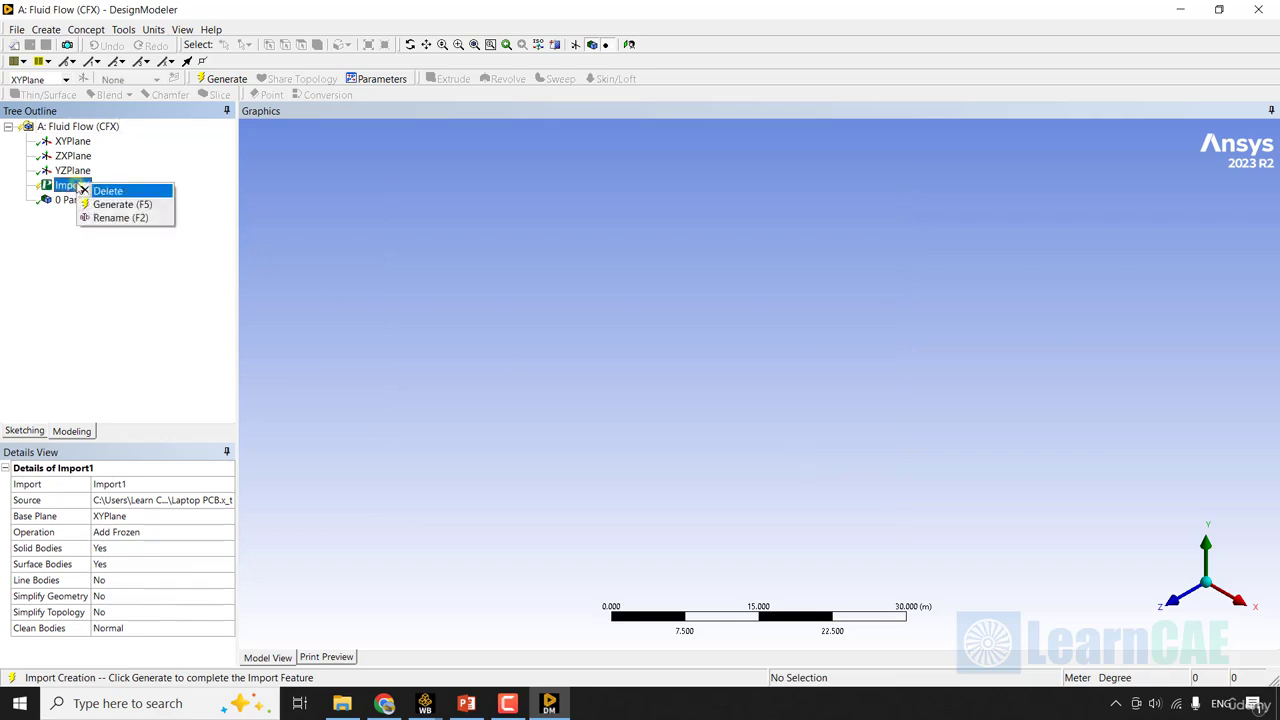
{"action": "left_click", "coordinate": [118, 202]}
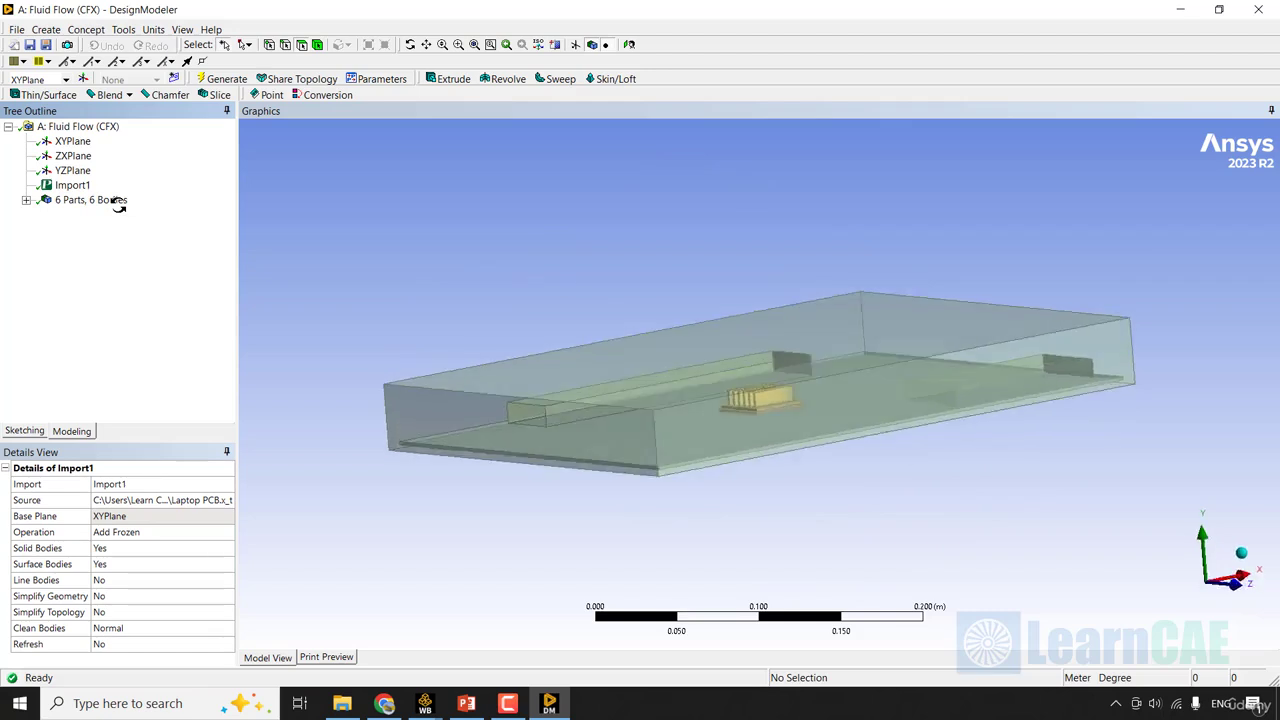
{"action": "middle_click_drag", "start_coordinate": [118, 204], "coordinate": [323, 280]}
{"action": "scroll", "coordinate": [323, 280], "scroll_direction": "up", "scroll_amount": 3}
{"action": "mouse_move", "coordinate": [751, 426]}
{"action": "middle_mouse_down"}
{"action": "mouse_move", "coordinate": [766, 437]}
{"action": "mouse_move", "coordinate": [755, 428]}
{"action": "middle_mouse_up"}
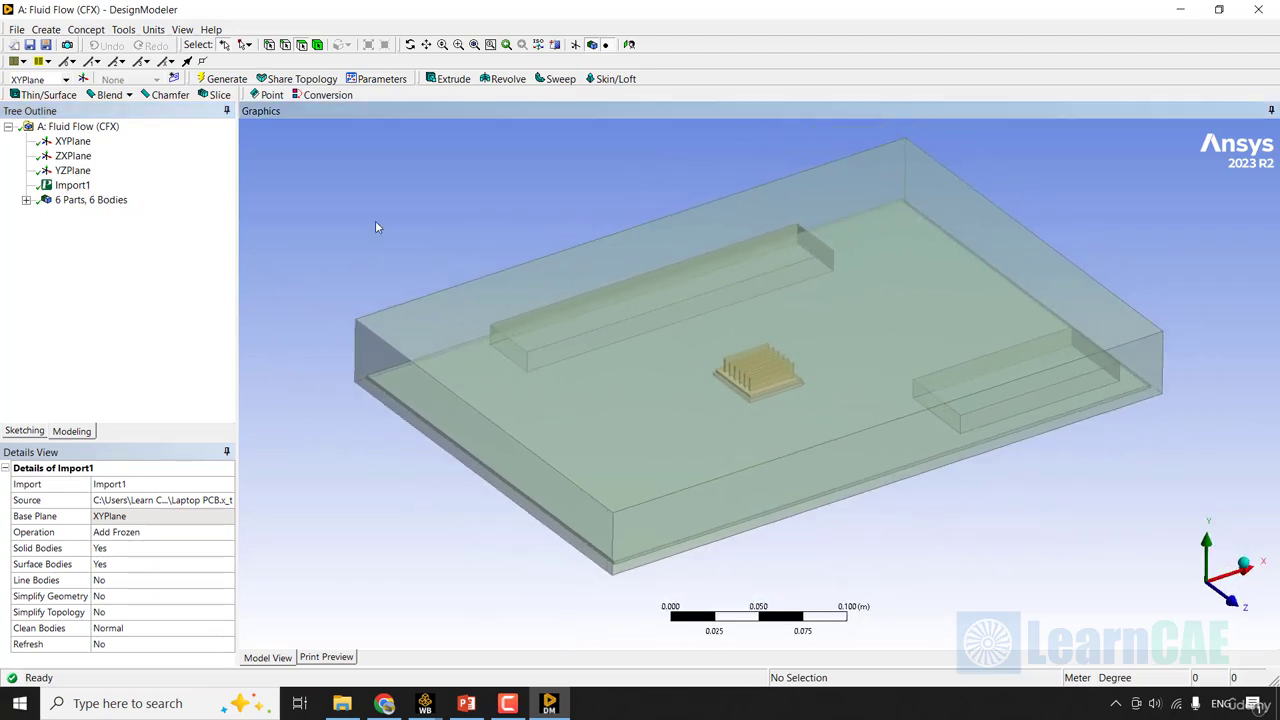
- Expand the parts and bodies list and examine the Battery, Component, Air Domain and CPU bodies in turn
{"action": "left_click", "coordinate": [26, 200]}
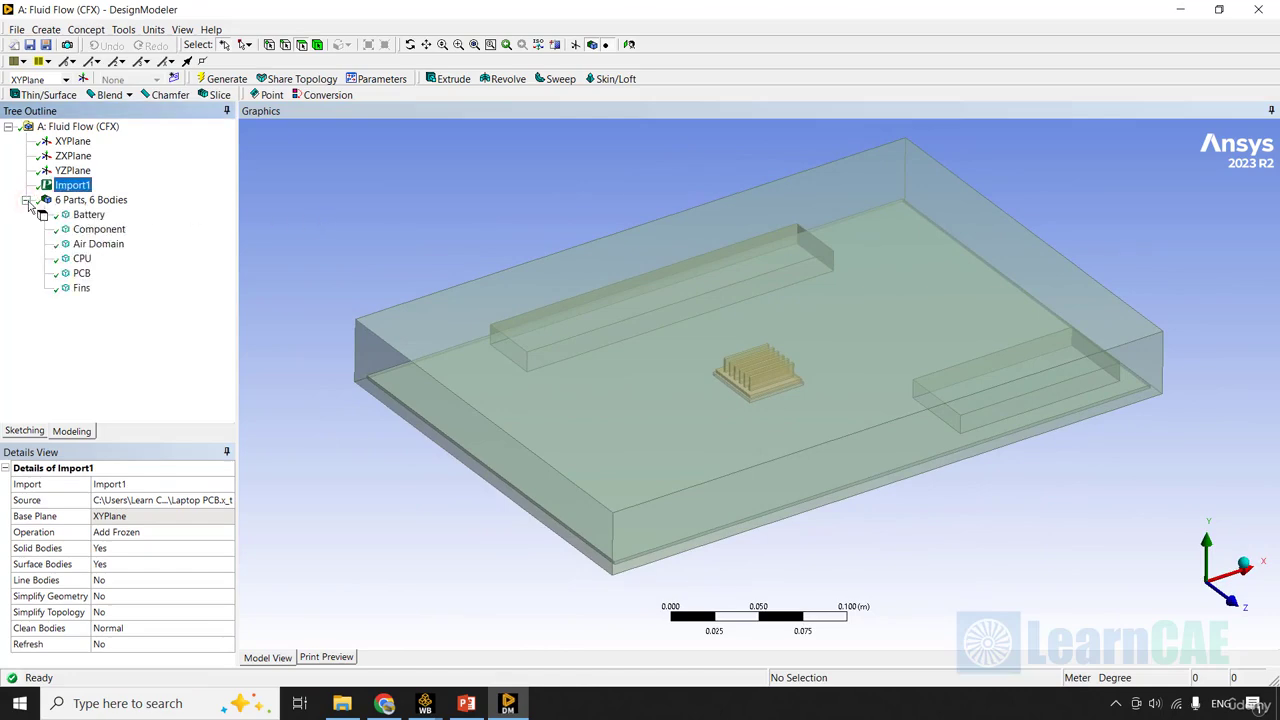
{"action": "left_click", "coordinate": [90, 215]}
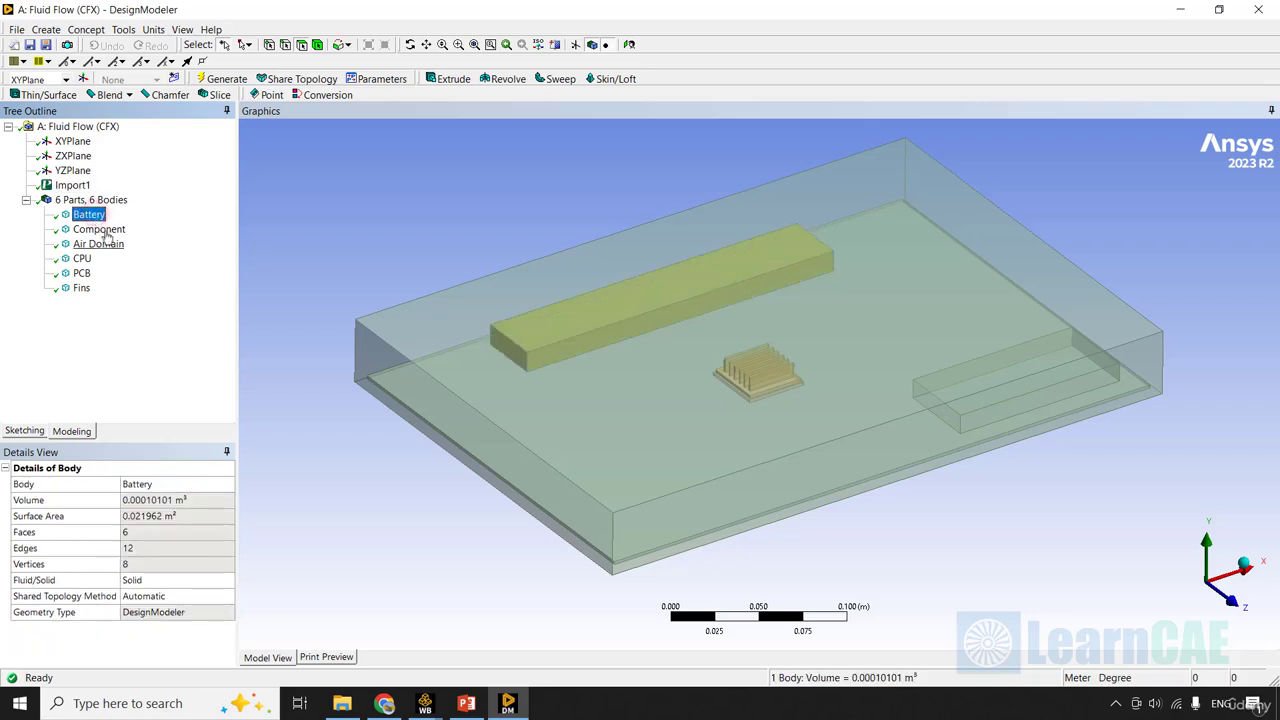
{"action": "left_click", "coordinate": [100, 230]}
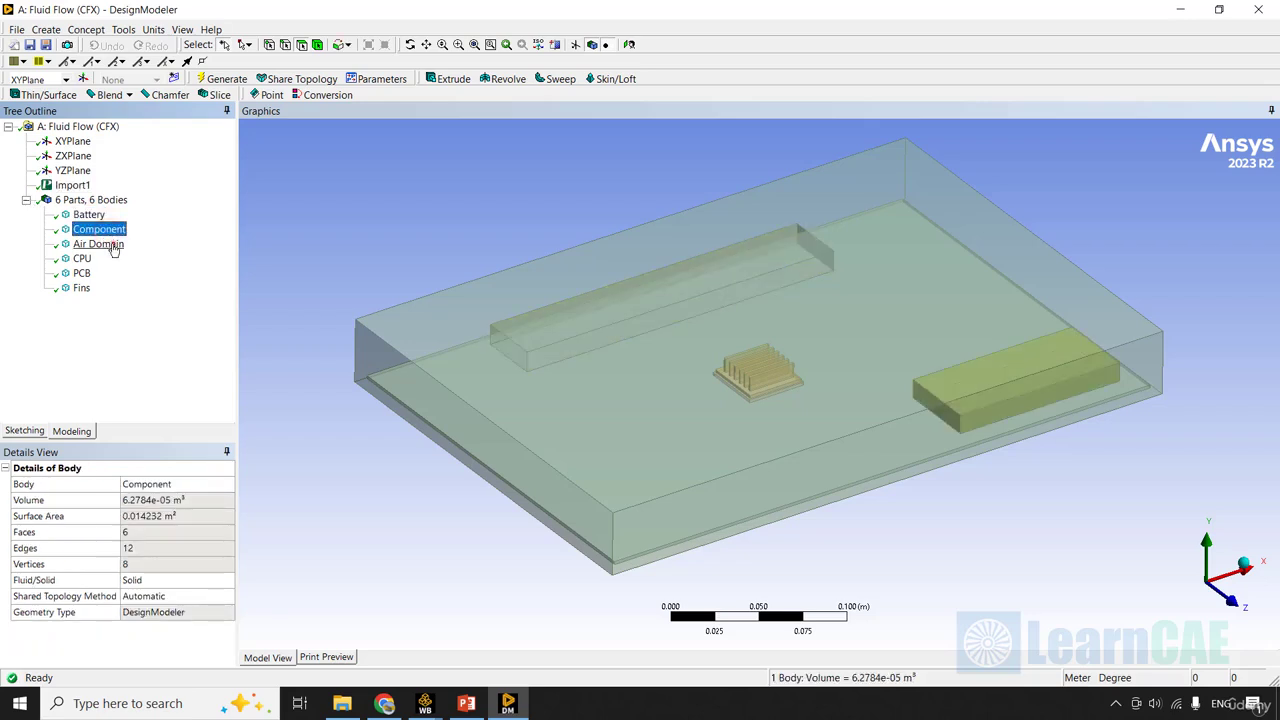
{"action": "left_click", "coordinate": [110, 245]}
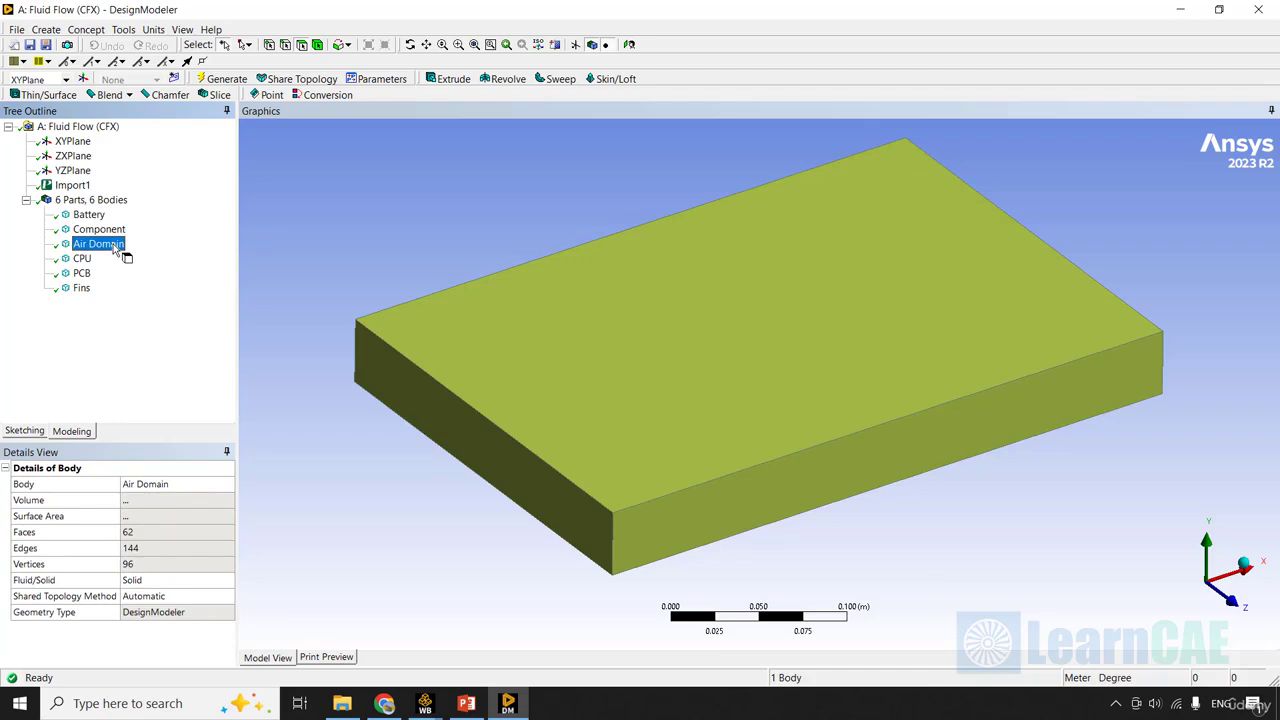
{"action": "left_click", "coordinate": [100, 259]}
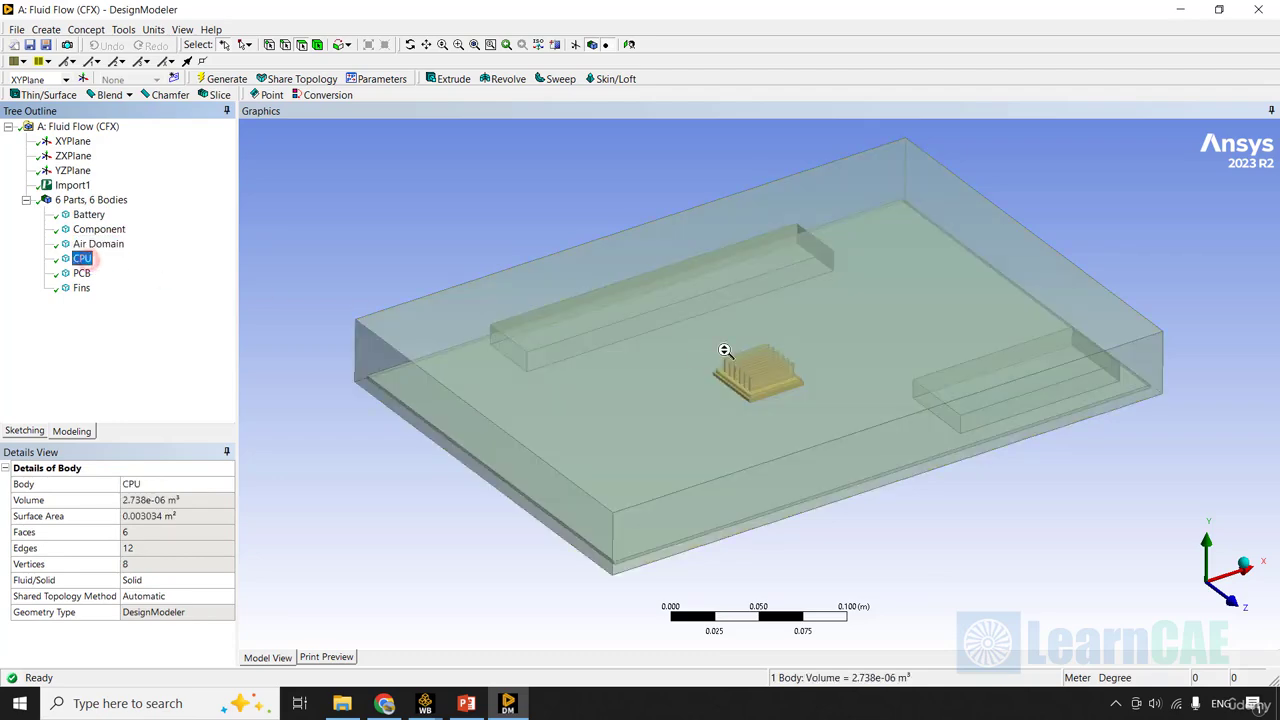
{"action": "scroll", "coordinate": [724, 349], "scroll_direction": "up", "scroll_amount": 3}
{"action": "scroll", "coordinate": [724, 350], "scroll_direction": "up", "scroll_amount": 3}
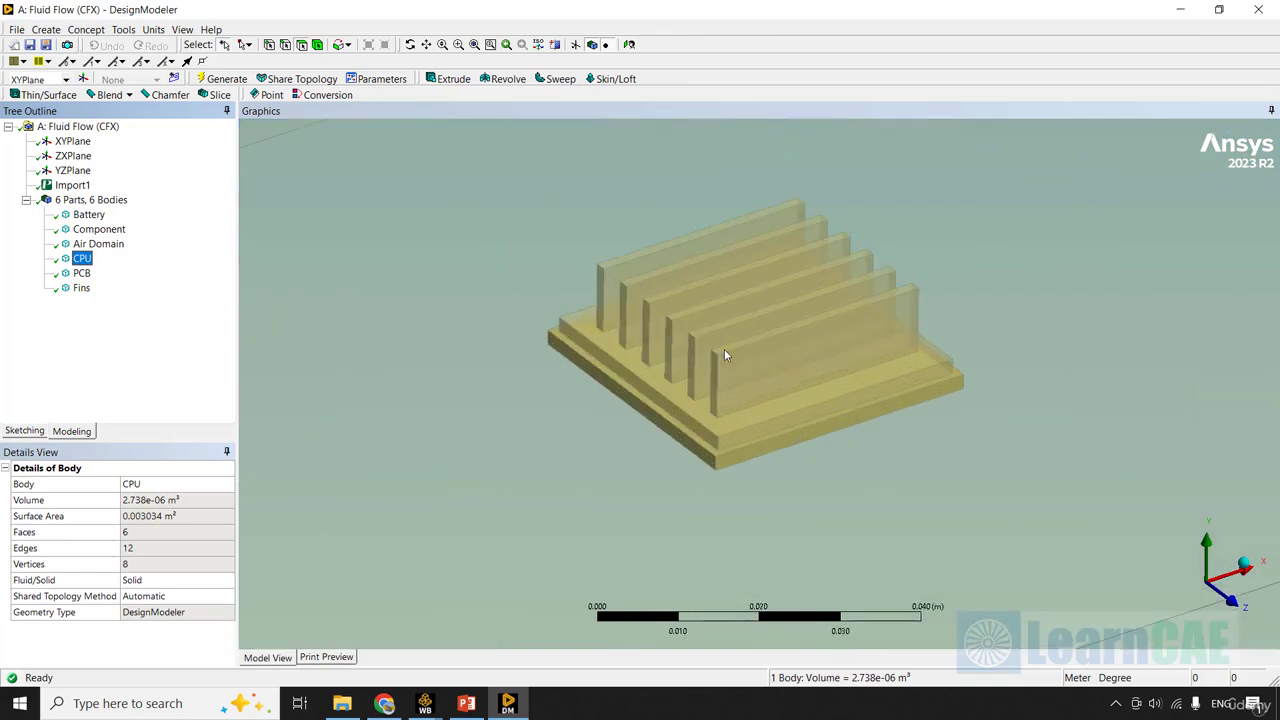
- Examine the PCB and Fins bodies in the model, finishing with nothing selected
{"action": "left_click", "coordinate": [82, 273]}
{"action": "scroll", "coordinate": [515, 340], "scroll_direction": "down", "scroll_amount": 1}
{"action": "scroll", "coordinate": [515, 340], "scroll_direction": "down", "scroll_amount": 4}
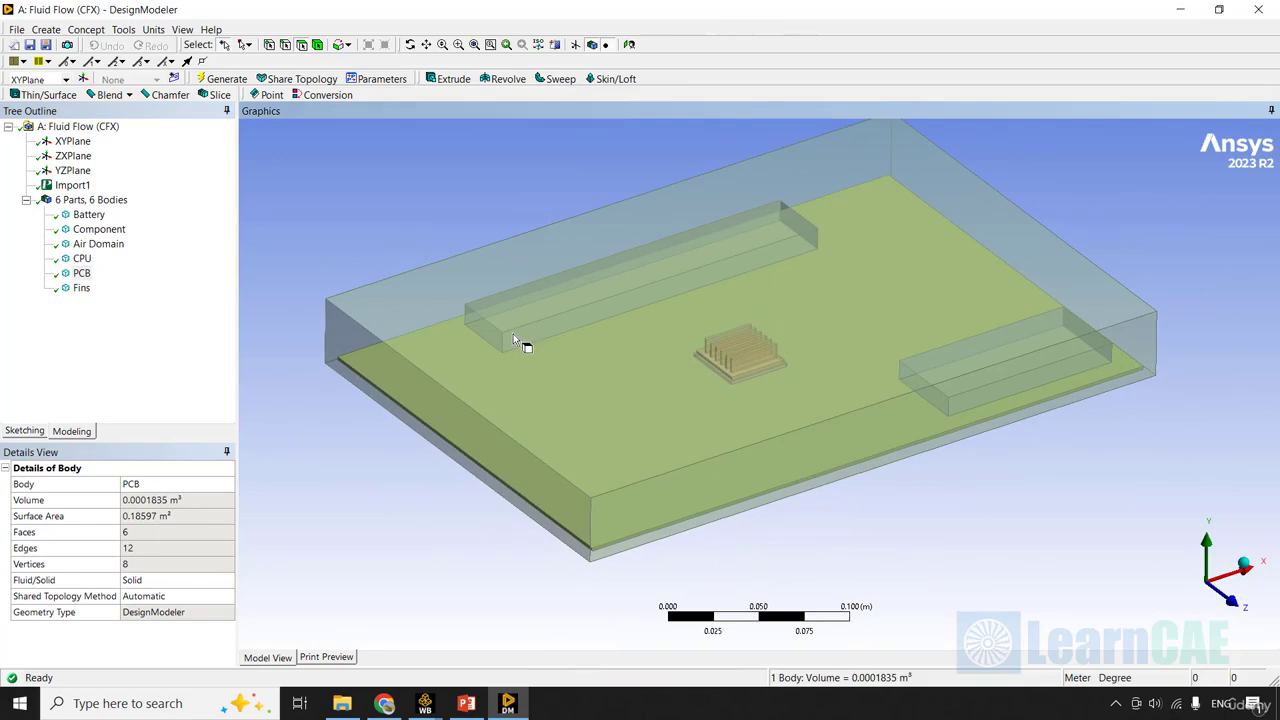
{"action": "left_click", "coordinate": [82, 288]}
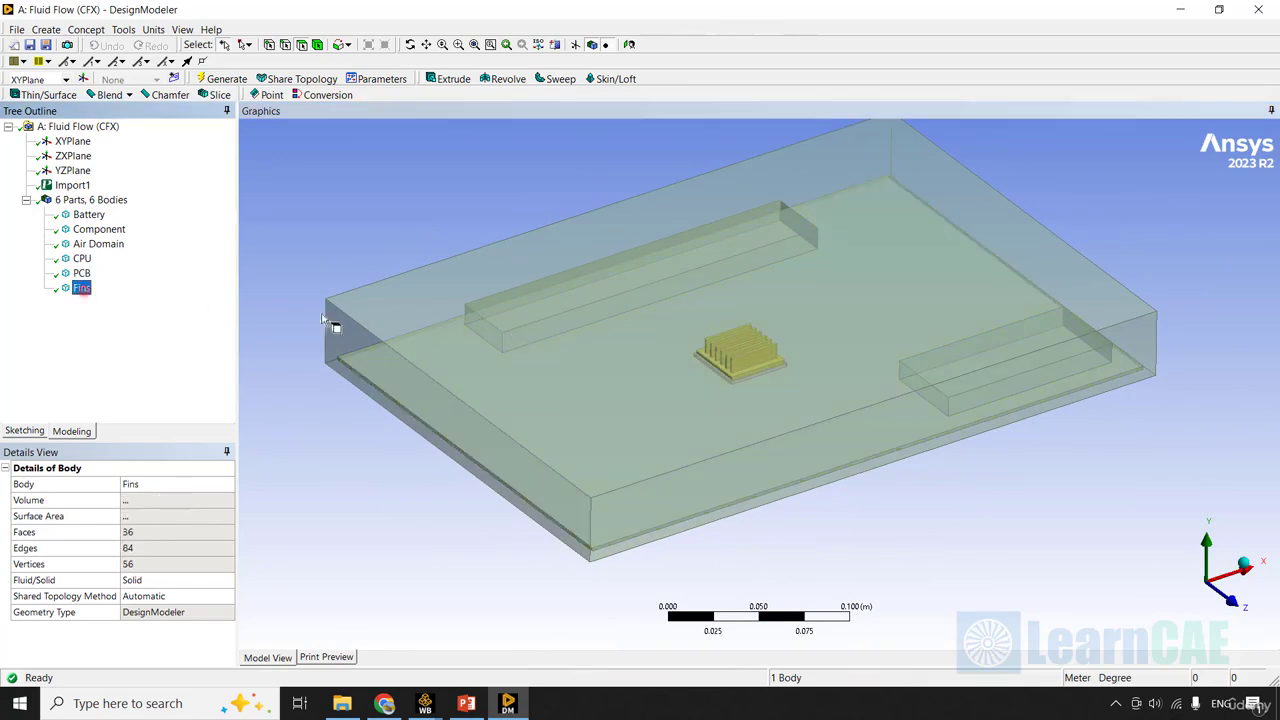
{"action": "scroll", "coordinate": [716, 351], "scroll_direction": "up", "scroll_amount": 2}
{"action": "scroll", "coordinate": [716, 351], "scroll_direction": "up", "scroll_amount": 1}
{"action": "scroll", "coordinate": [716, 351], "scroll_direction": "down", "scroll_amount": 5}
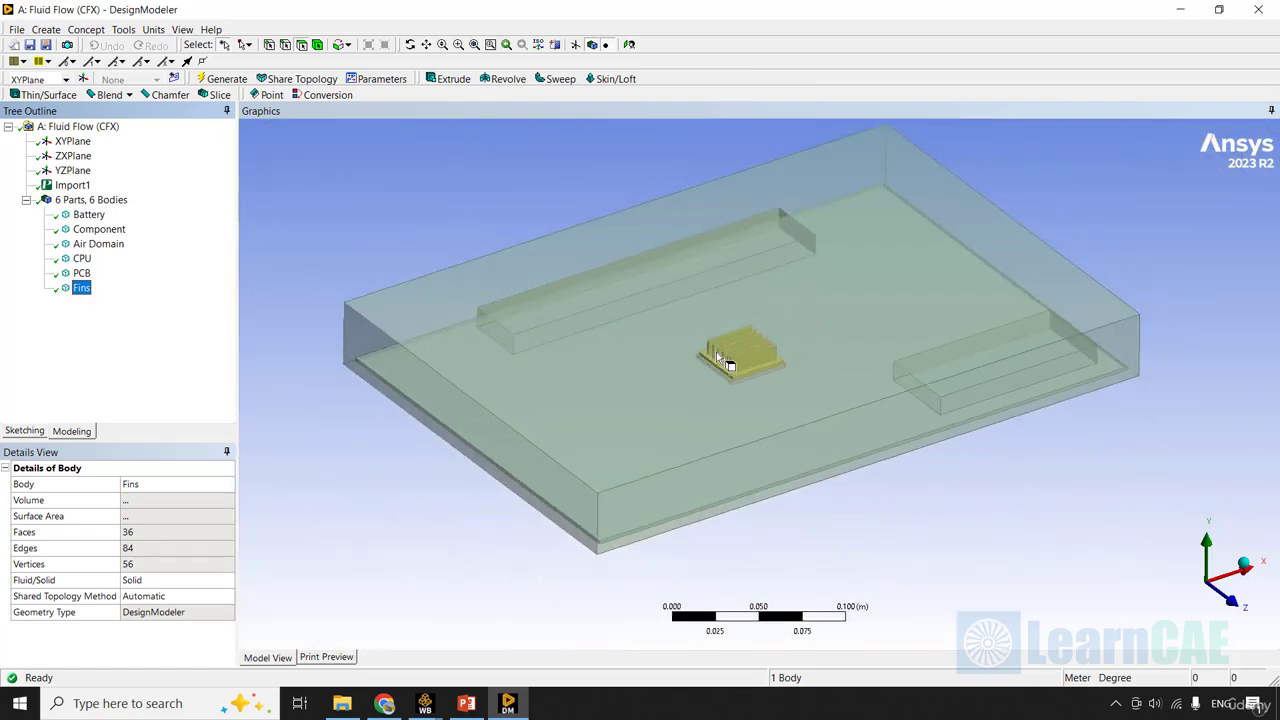
{"action": "scroll", "coordinate": [716, 358], "scroll_direction": "up", "scroll_amount": 2}
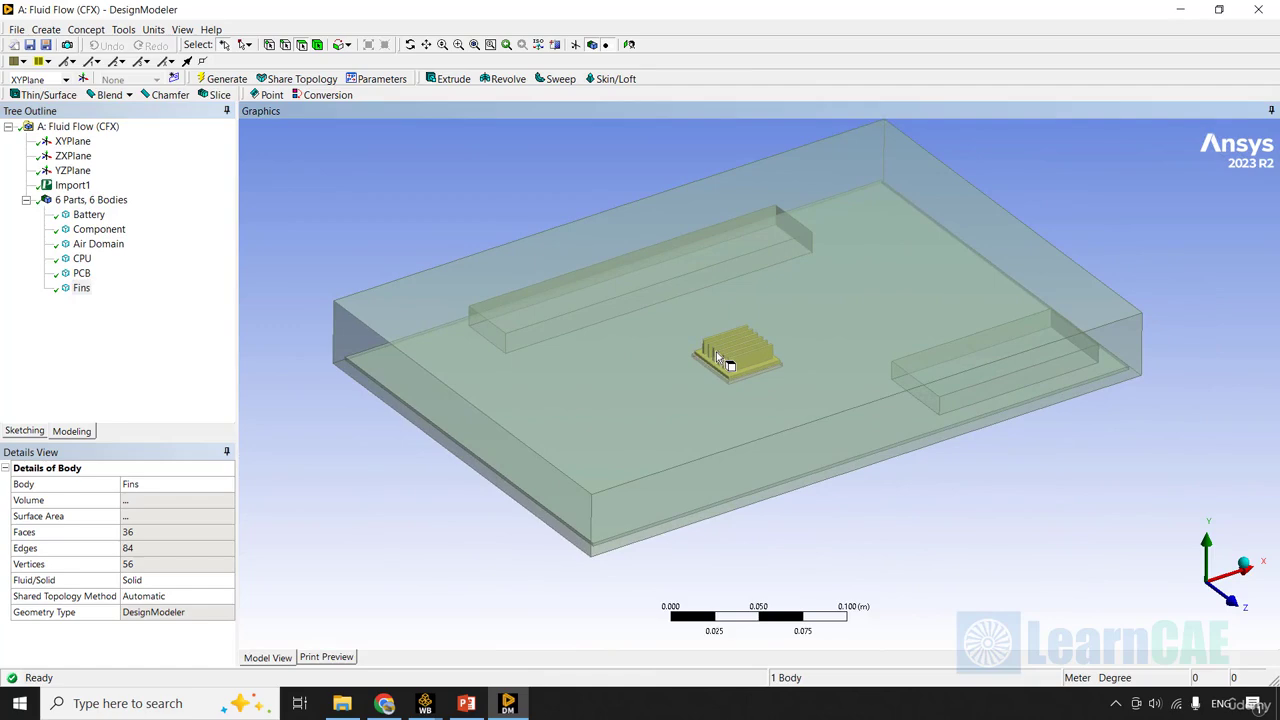
{"action": "left_click", "coordinate": [349, 175]}
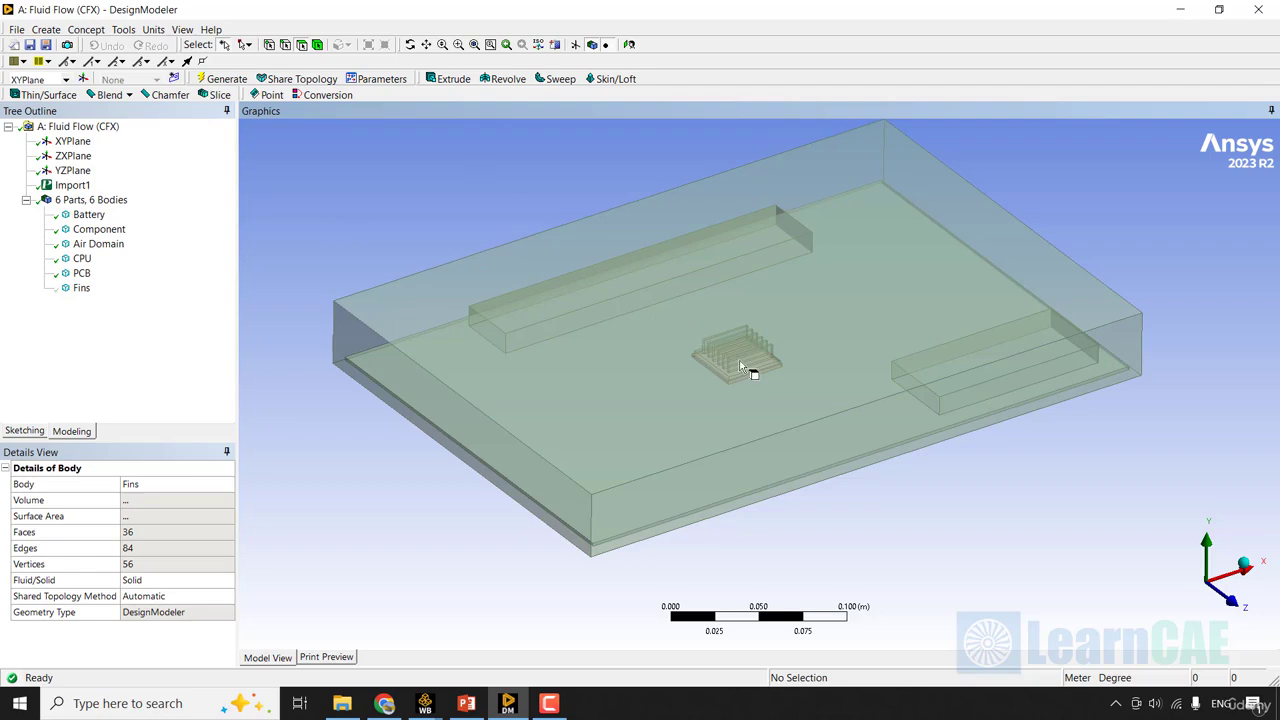
- Hide all bodies except the Air Domain and examine it from the front
{"action": "middle_click_drag", "start_coordinate": [443, 194], "coordinate": [304, 271]}
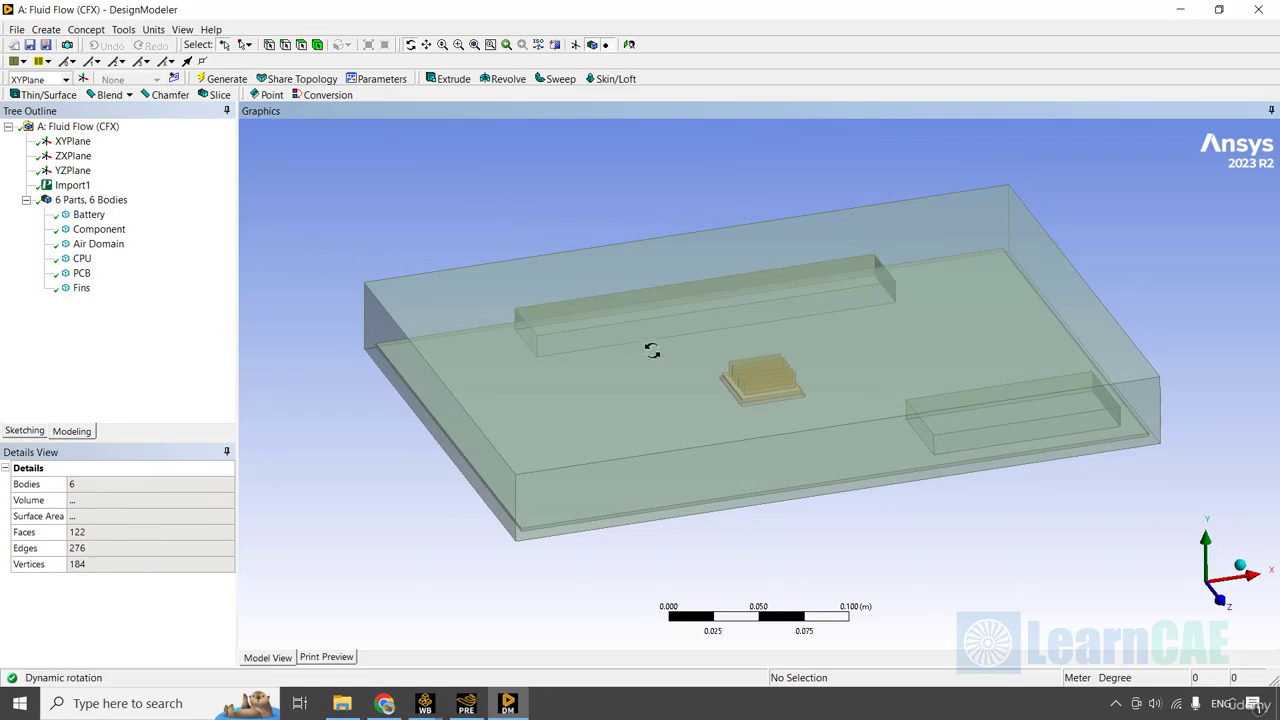
{"action": "right_click", "coordinate": [108, 249]}
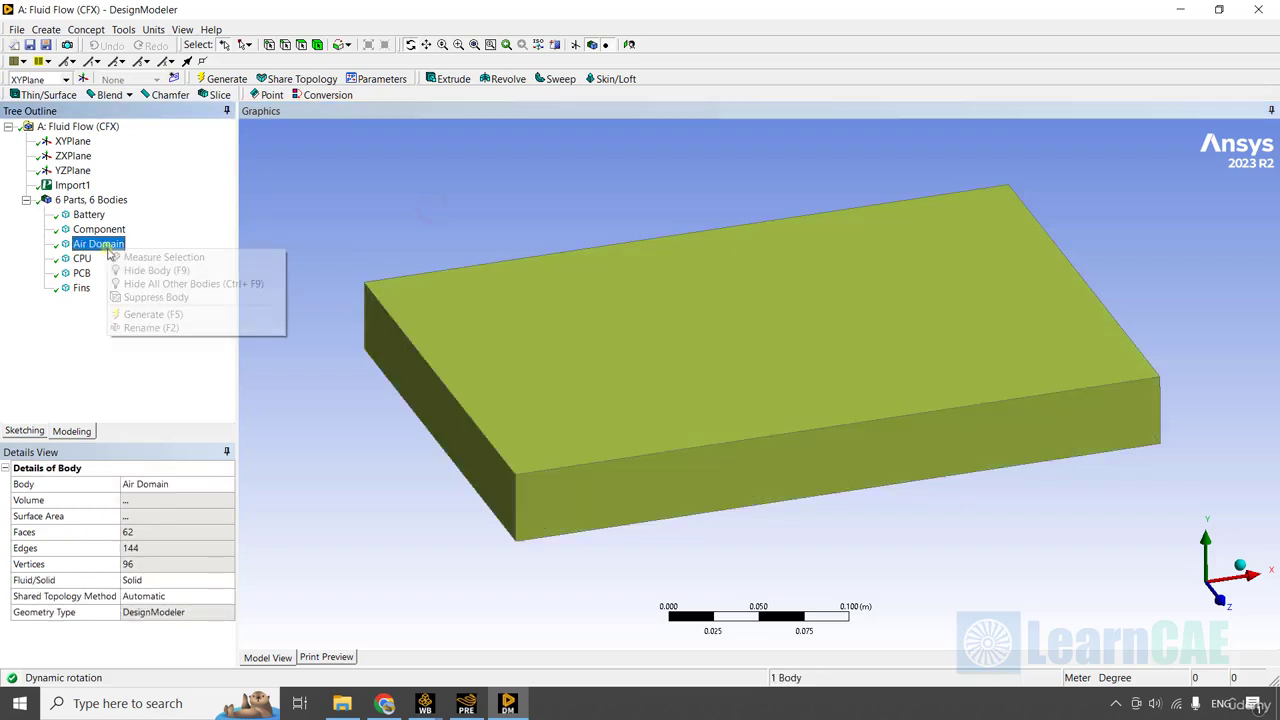
{"action": "left_click", "coordinate": [196, 286]}
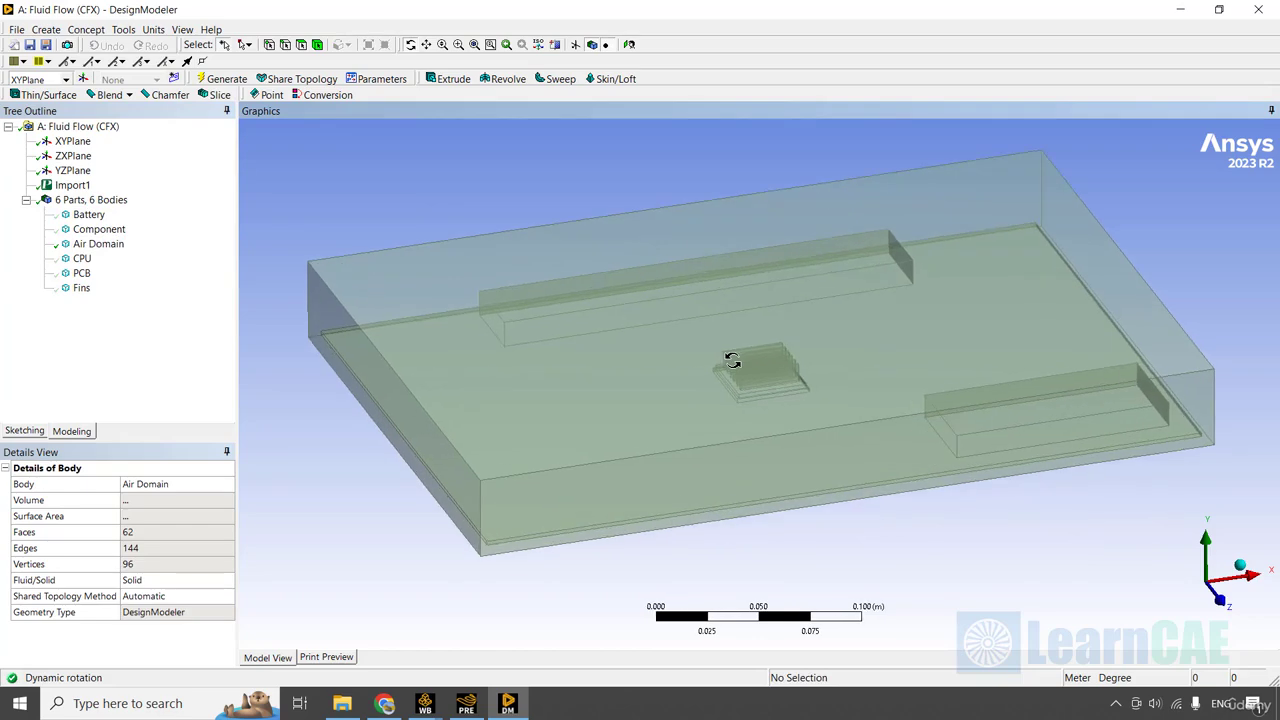
{"action": "left_click_drag", "start_coordinate": [729, 363], "coordinate": [774, 451]}
{"action": "mouse_move", "coordinate": [778, 460]}
{"action": "middle_mouse_down"}
{"action": "mouse_move", "coordinate": [742, 436]}
{"action": "mouse_move", "coordinate": [758, 450]}
{"action": "middle_mouse_up"}
{"action": "scroll", "coordinate": [778, 460], "scroll_direction": "down", "scroll_amount": 3}
{"action": "middle_click_drag", "start_coordinate": [778, 460], "coordinate": [777, 458]}
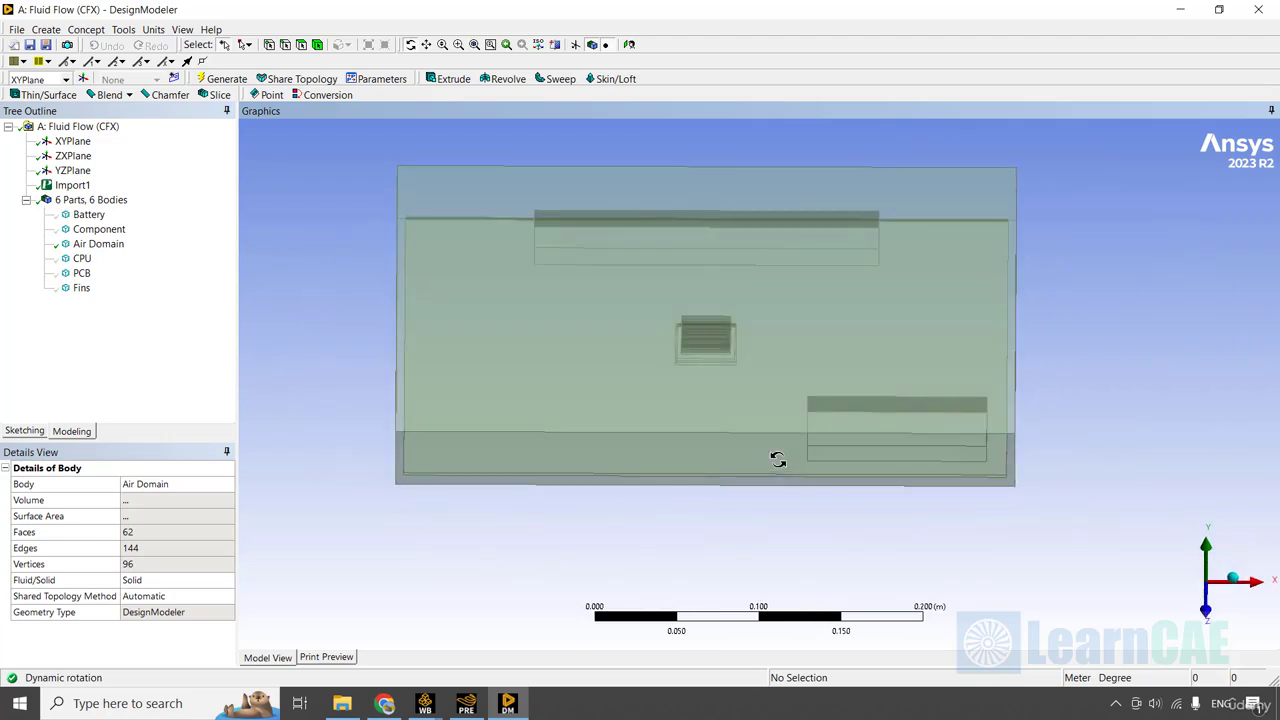
- Cut the Air Domain with a vertical section plane through the fins region and examine the internal cavities
{"action": "left_click", "coordinate": [555, 45]}
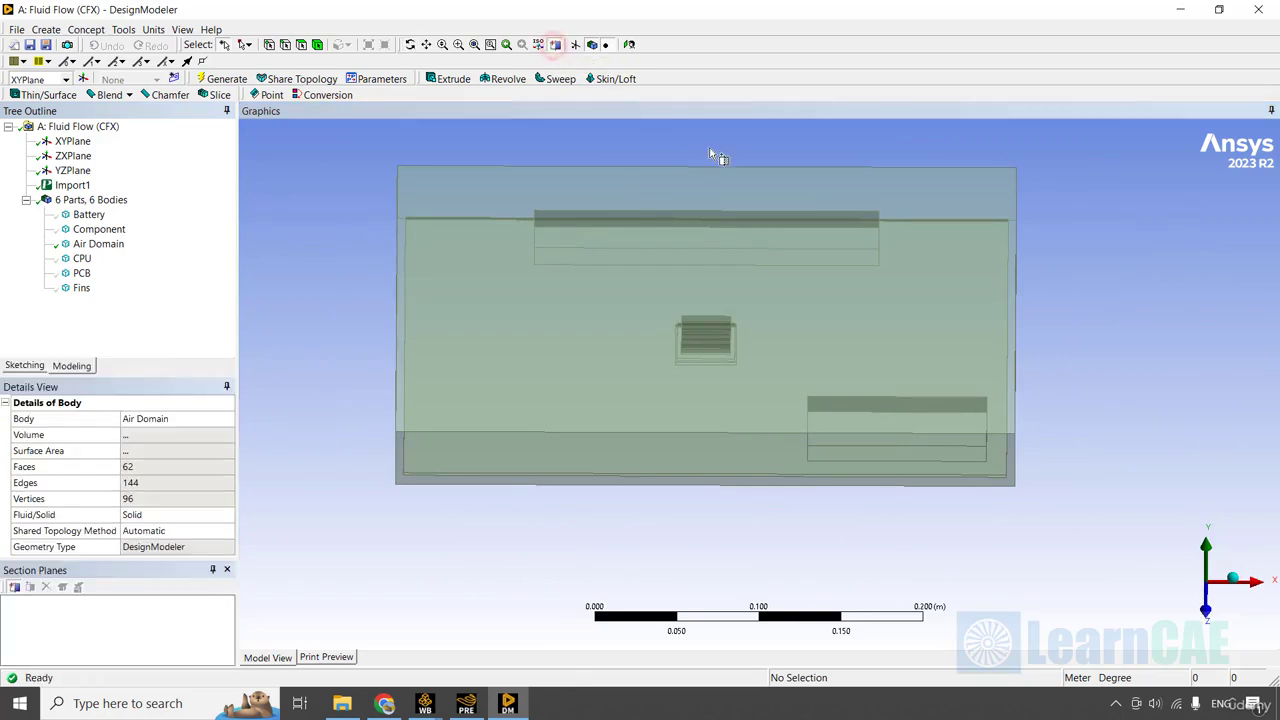
{"action": "left_click_drag", "start_coordinate": [709, 146], "coordinate": [698, 538]}
{"action": "middle_click_drag", "start_coordinate": [698, 539], "coordinate": [698, 538]}
{"action": "scroll", "coordinate": [698, 538], "scroll_direction": "up", "scroll_amount": 5}
{"action": "middle_click_drag", "start_coordinate": [671, 288], "coordinate": [721, 360], "text": "ctrl"}
{"action": "scroll", "coordinate": [721, 366], "scroll_direction": "up", "scroll_amount": 2}
{"action": "middle_click_drag", "start_coordinate": [935, 315], "coordinate": [758, 331], "text": "ctrl"}
{"action": "scroll", "coordinate": [756, 331], "scroll_direction": "down", "scroll_amount": 2}
{"action": "scroll", "coordinate": [756, 331], "scroll_direction": "down", "scroll_amount": 2}
{"action": "middle_click_drag", "start_coordinate": [409, 381], "coordinate": [582, 347], "text": "ctrl"}
{"action": "scroll", "coordinate": [583, 347], "scroll_direction": "down", "scroll_amount": 3}
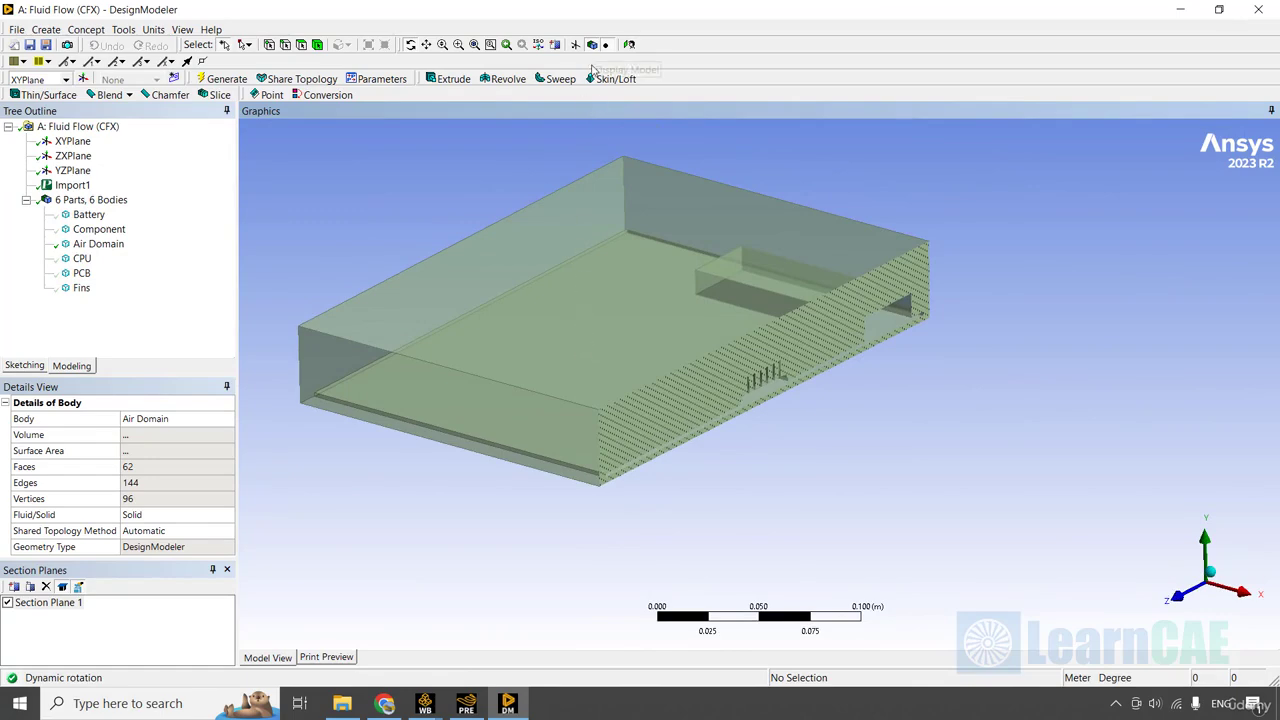
- Turn off Section Plane 1 and show all bodies again
{"action": "left_click", "coordinate": [30, 604]}
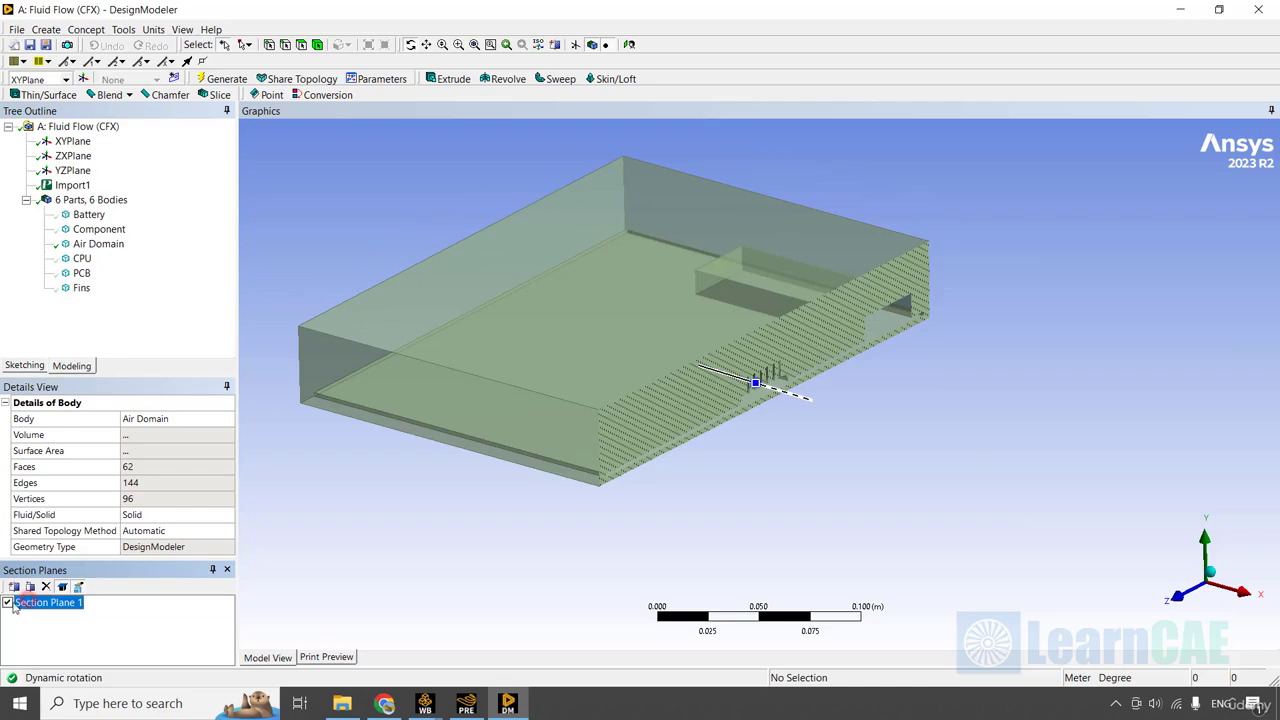
{"action": "left_click", "coordinate": [7, 603]}
{"action": "middle_click_drag", "start_coordinate": [686, 420], "coordinate": [180, 349]}
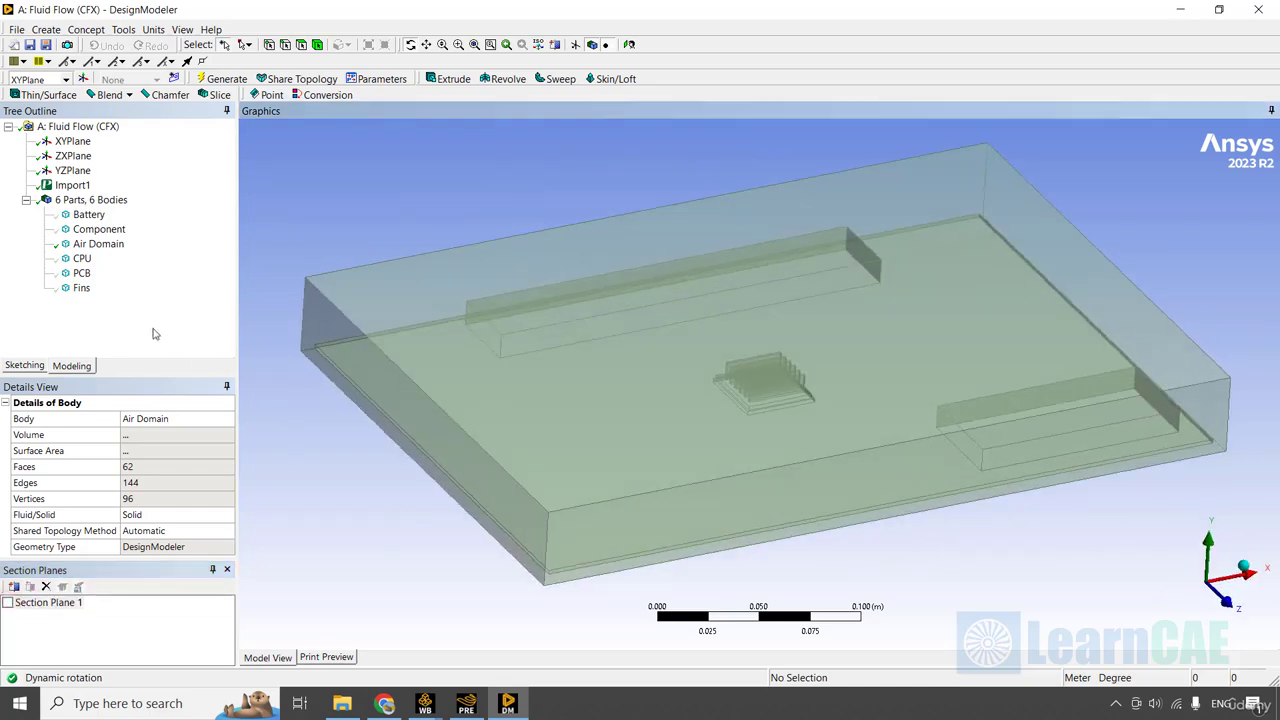
{"action": "right_click", "coordinate": [101, 244]}
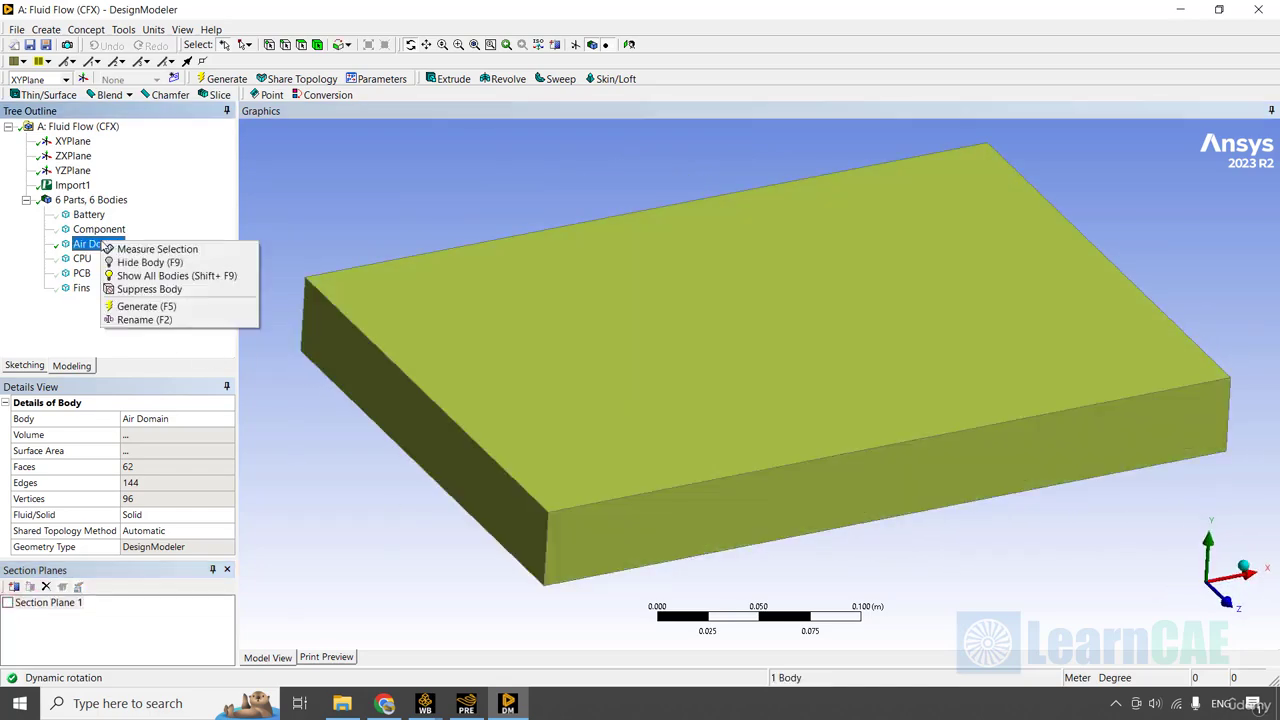
{"action": "left_click", "coordinate": [160, 276]}
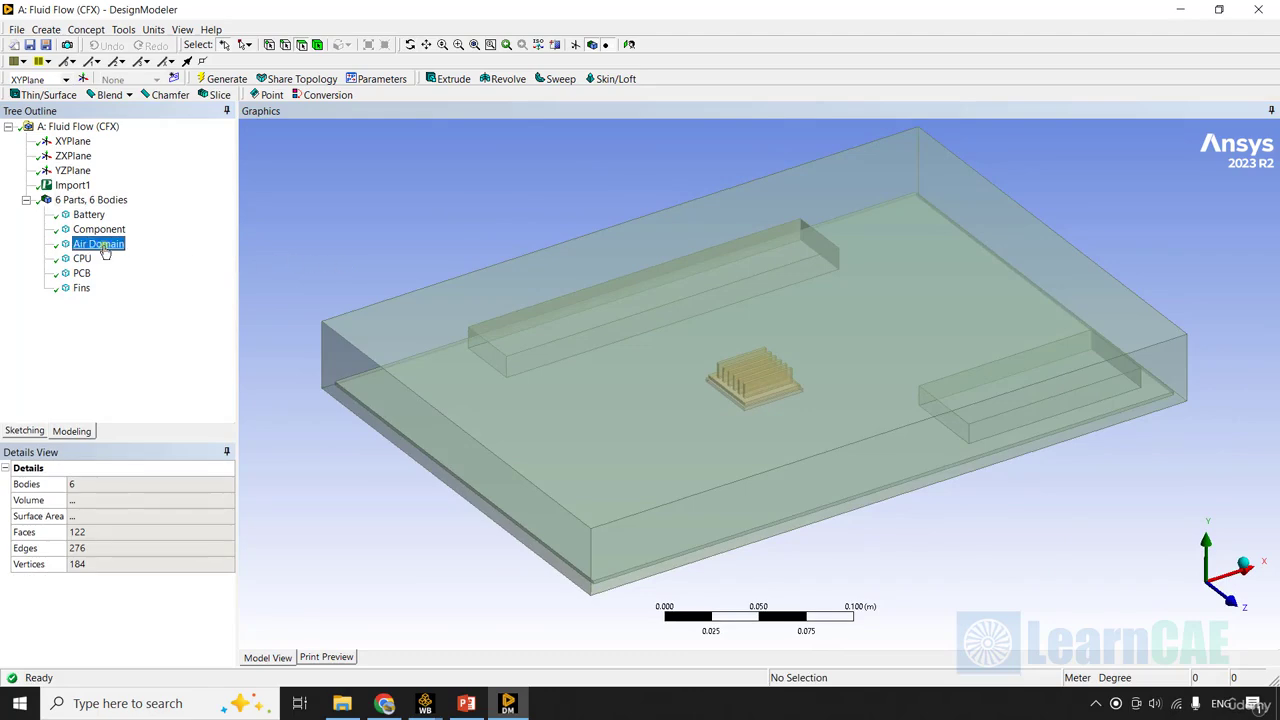
- Hide the Air Domain body to expose the board and its components
{"action": "right_click", "coordinate": [101, 244]}
{"action": "left_click", "coordinate": [158, 268]}
{"action": "middle_click_drag", "start_coordinate": [294, 247], "coordinate": [471, 292]}
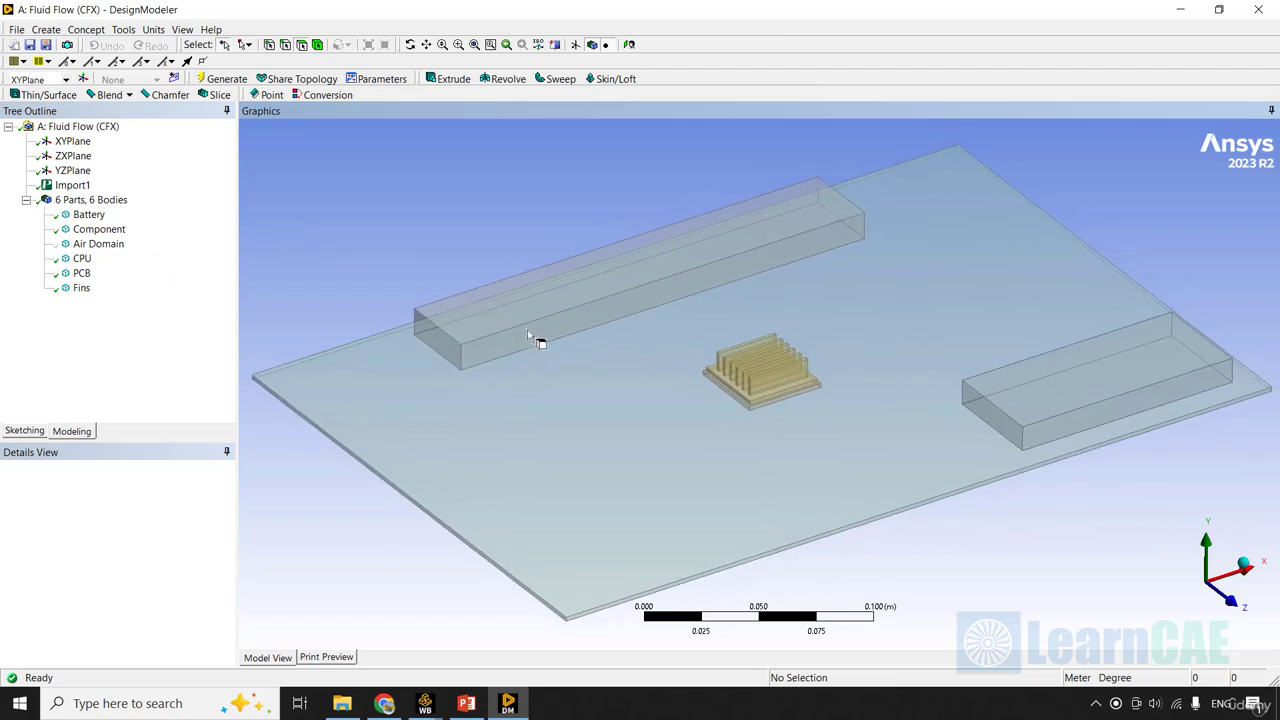
- Highlight the Battery, CPU and Component bodies in turn to examine their positions on the board
{"action": "left_click", "coordinate": [89, 215]}
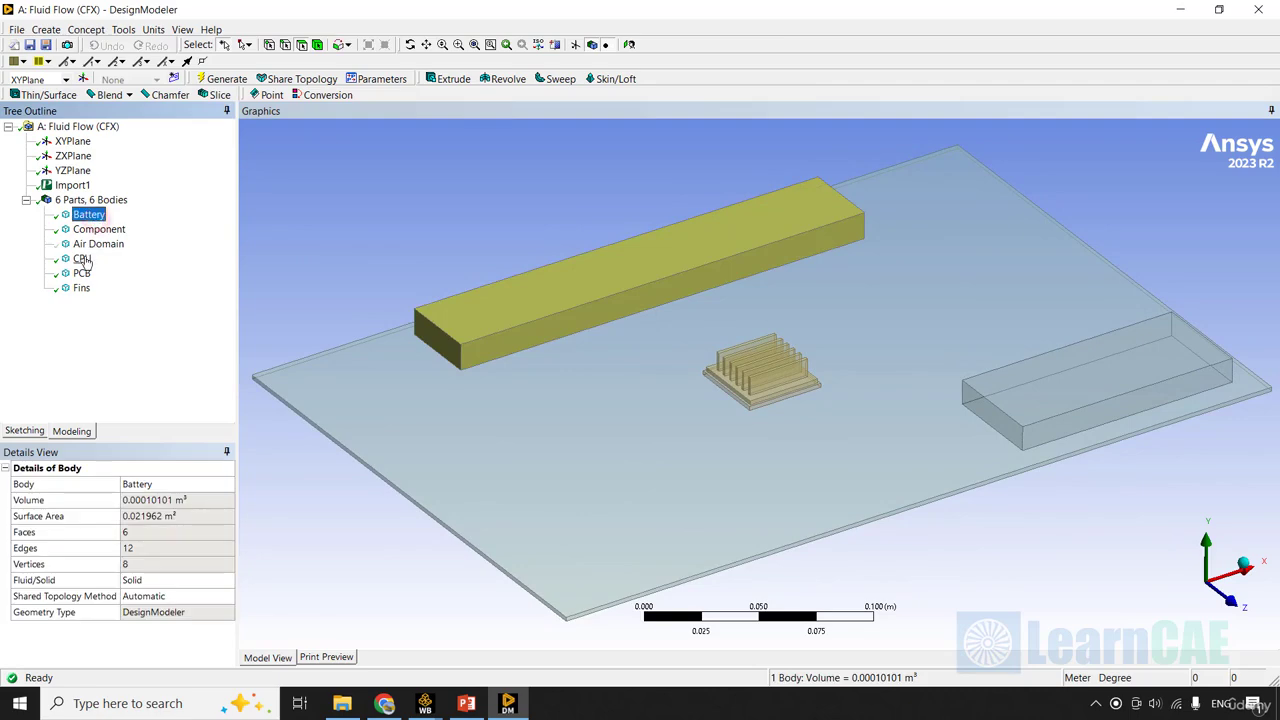
{"action": "left_click", "coordinate": [84, 259]}
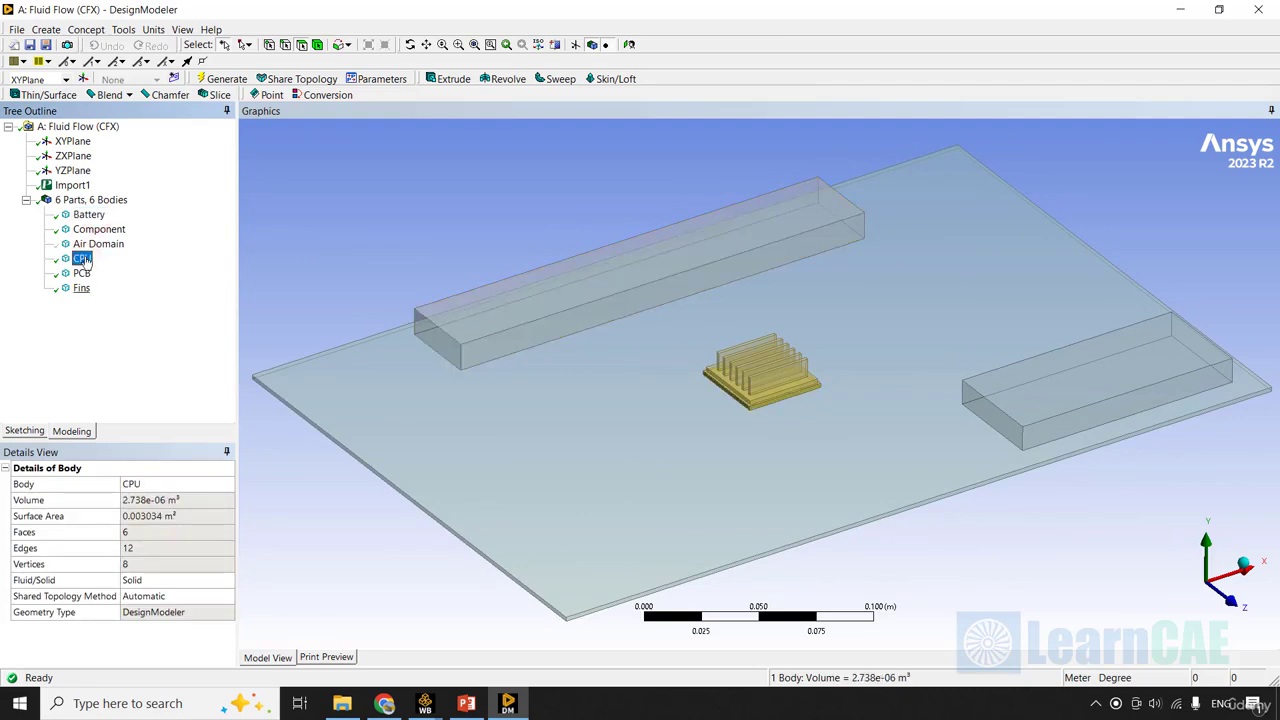
{"action": "left_click", "coordinate": [98, 229]}
{"action": "left_click", "coordinate": [366, 207]}
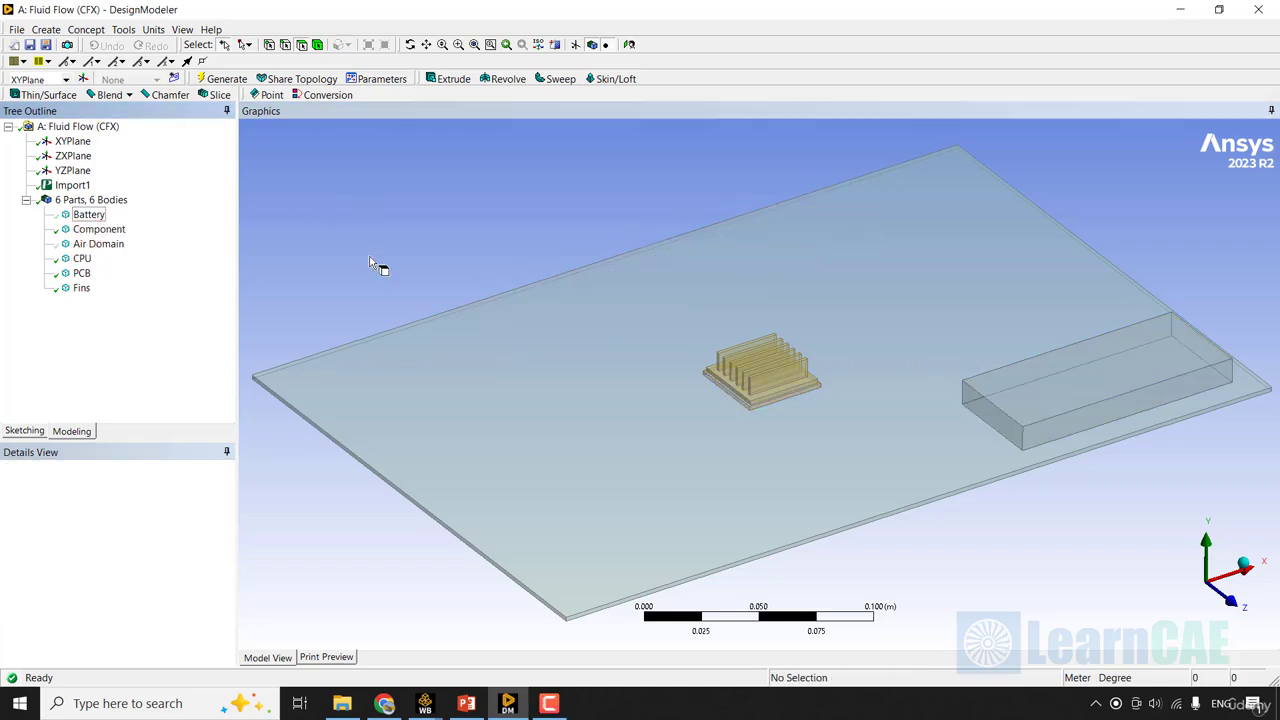
- Show the hidden Battery body again
{"action": "left_click", "coordinate": [88, 214]}
{"action": "right_click", "coordinate": [90, 215]}
{"action": "left_click", "coordinate": [158, 238]}
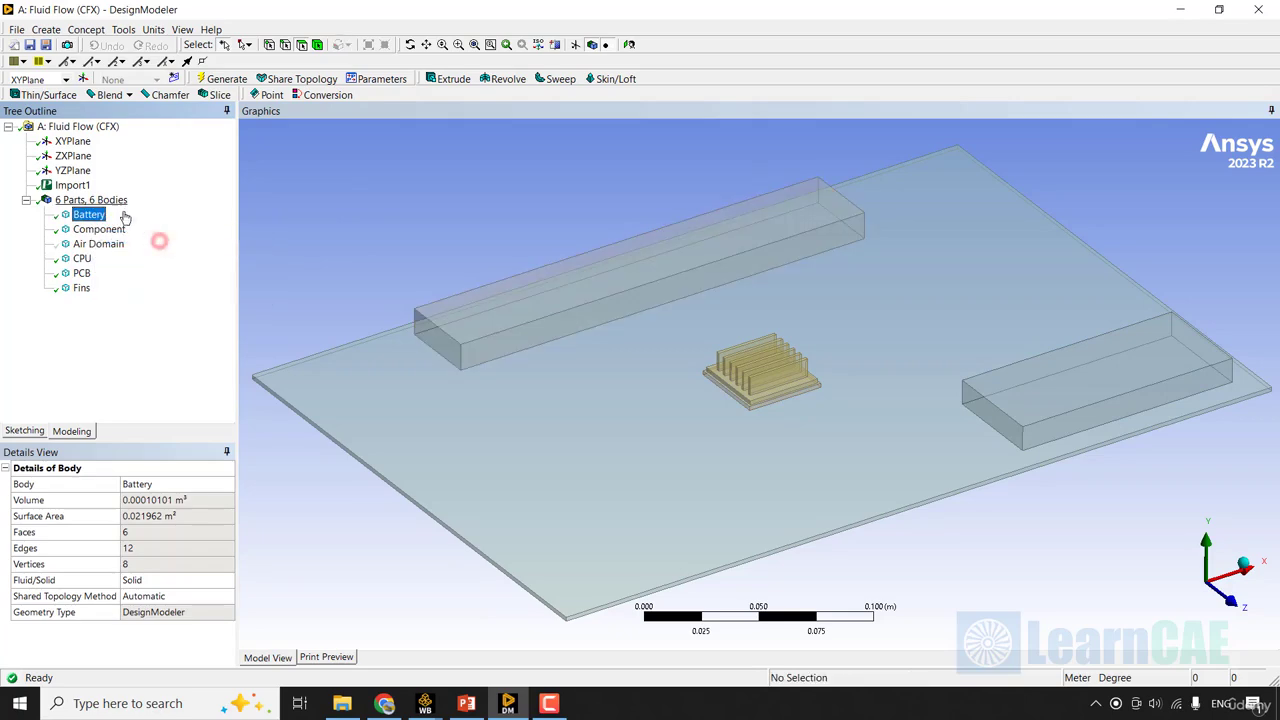
{"action": "left_click", "coordinate": [357, 232]}
- Start a face split by points and edges and set the PCB's upper face as the target face
{"action": "scroll", "coordinate": [357, 233], "scroll_direction": "up", "scroll_amount": 1}
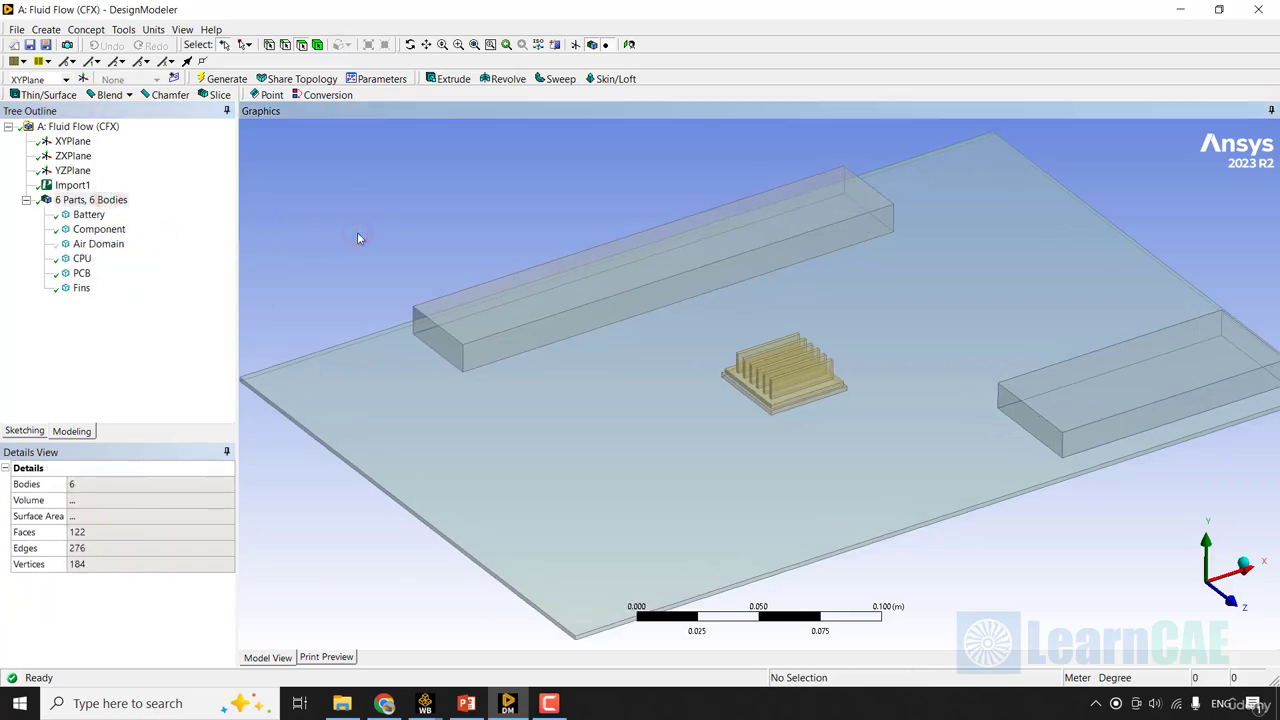
{"action": "left_click", "coordinate": [124, 31]}
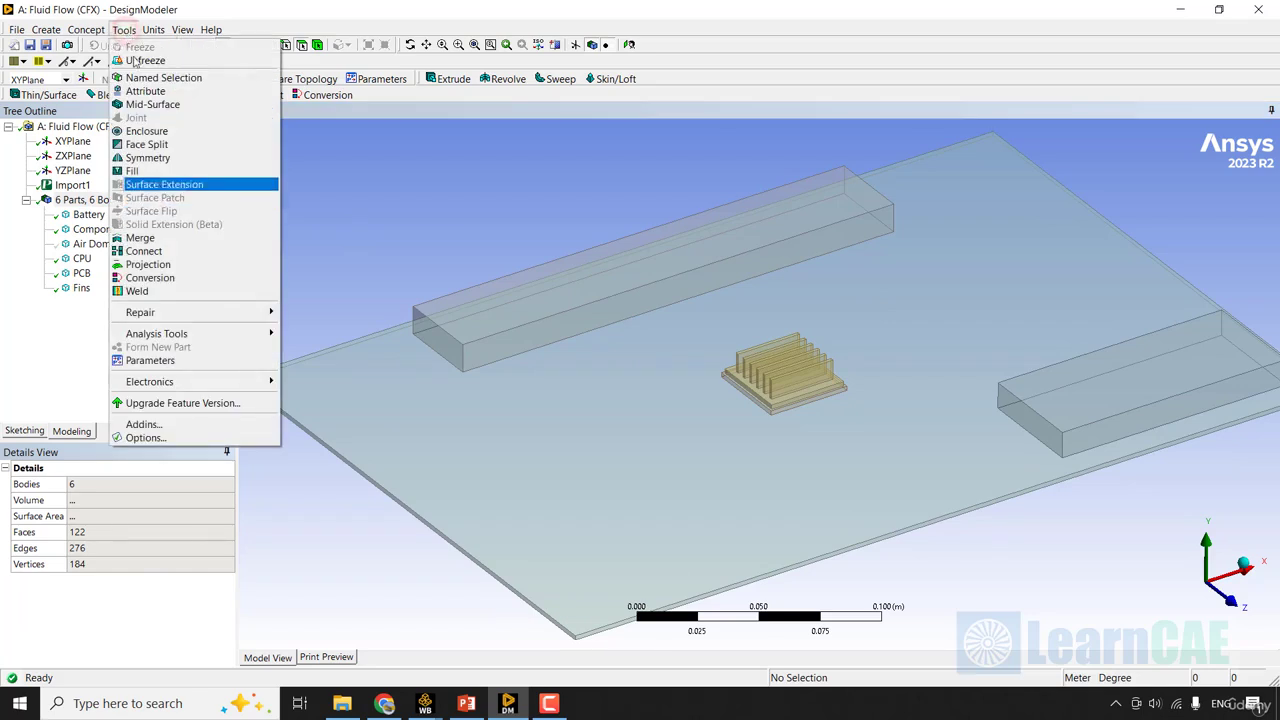
{"action": "left_click", "coordinate": [150, 144]}
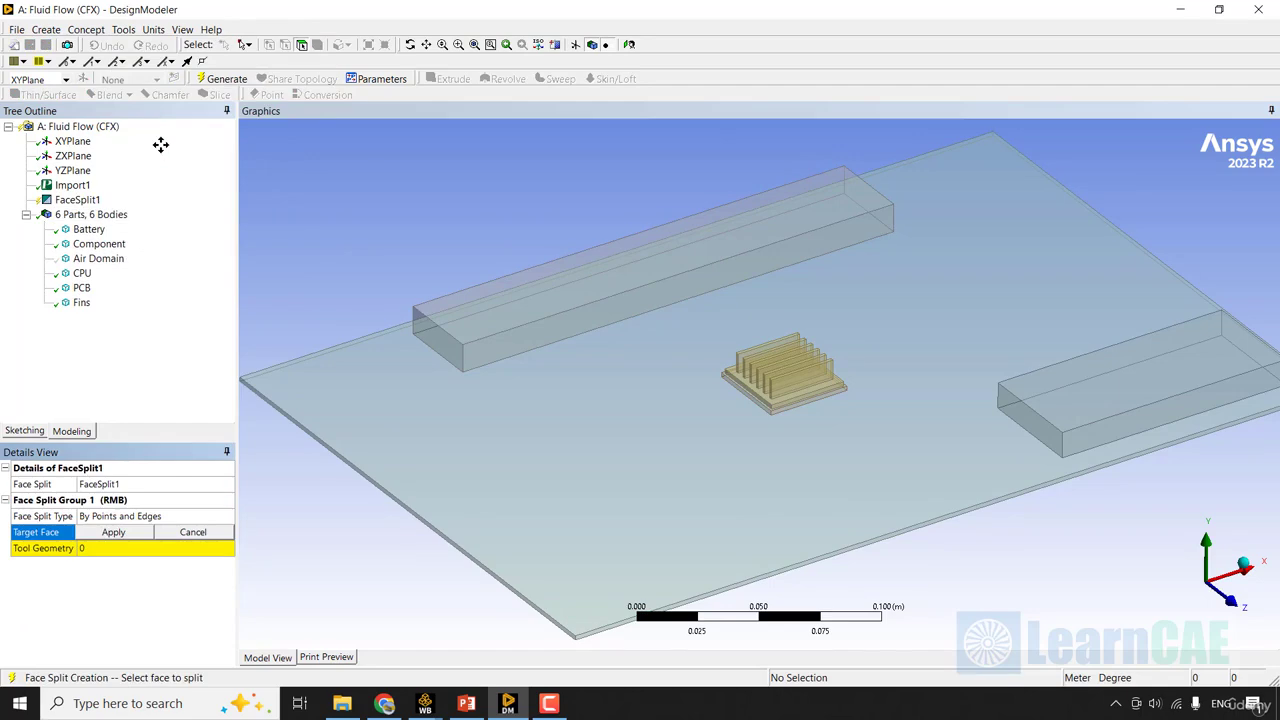
{"action": "key", "text": "Right"}
{"action": "left_click", "coordinate": [87, 202]}
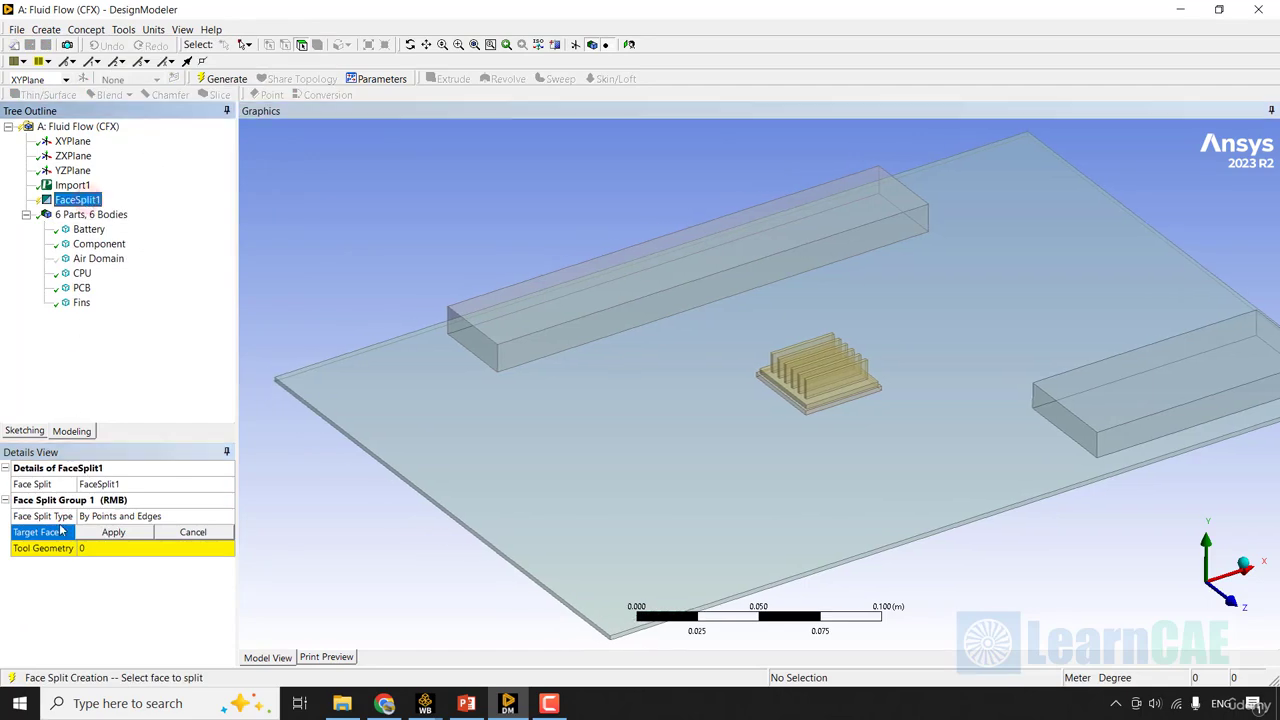
{"action": "left_click", "coordinate": [428, 406]}
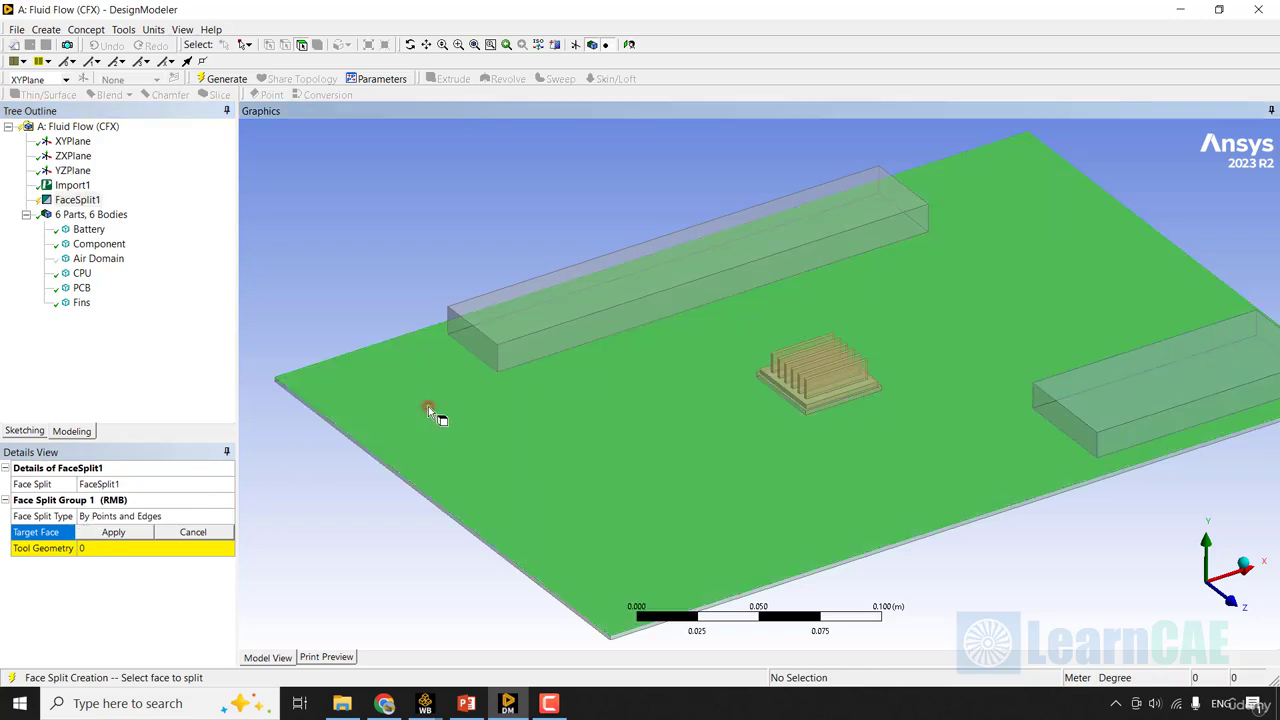
{"action": "left_click", "coordinate": [117, 535]}
- Select the four edges where the Battery body meets the PCB as tool geometry for the face split
{"action": "left_click", "coordinate": [116, 551]}
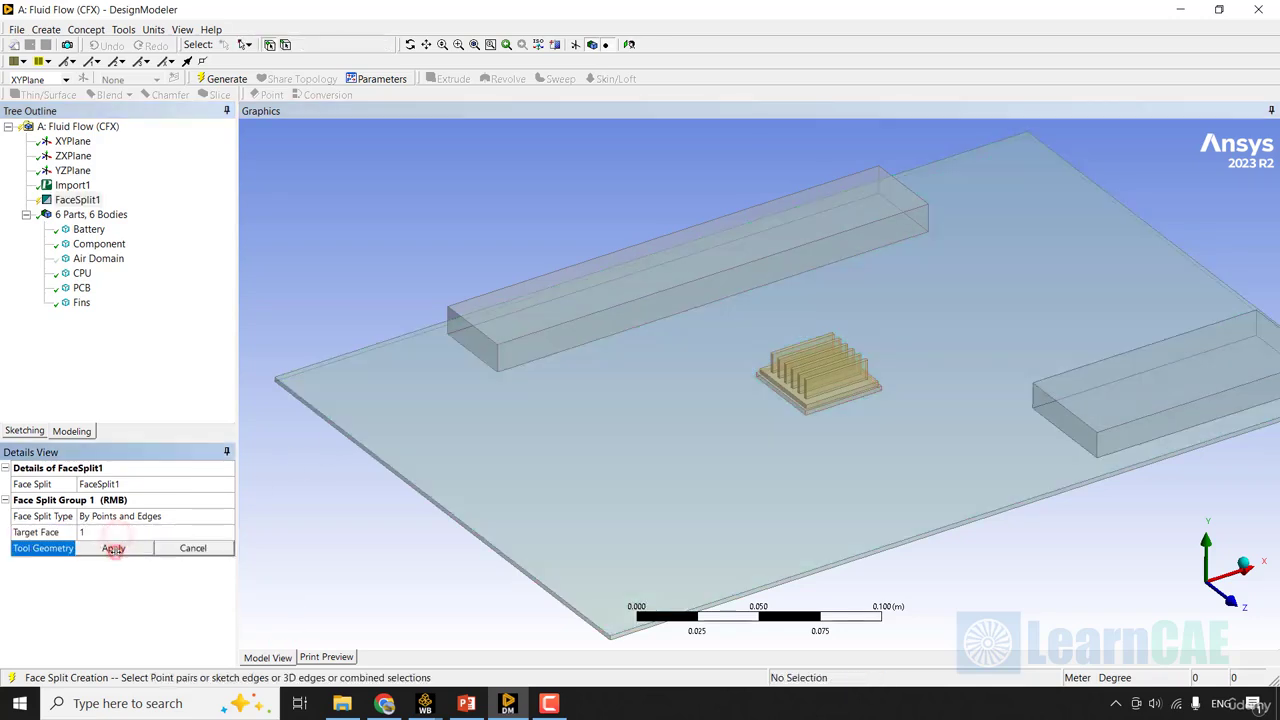
{"action": "scroll", "coordinate": [260, 471], "scroll_direction": "up", "scroll_amount": 1}
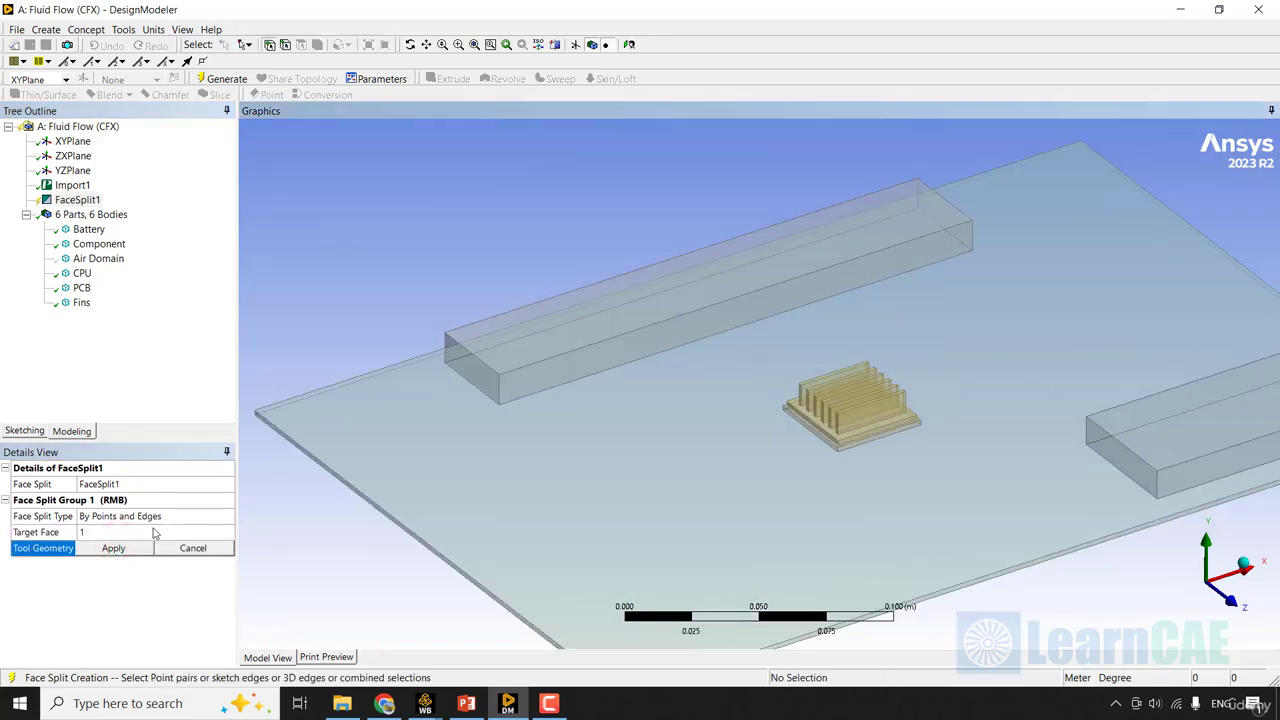
{"action": "left_click", "coordinate": [285, 45]}
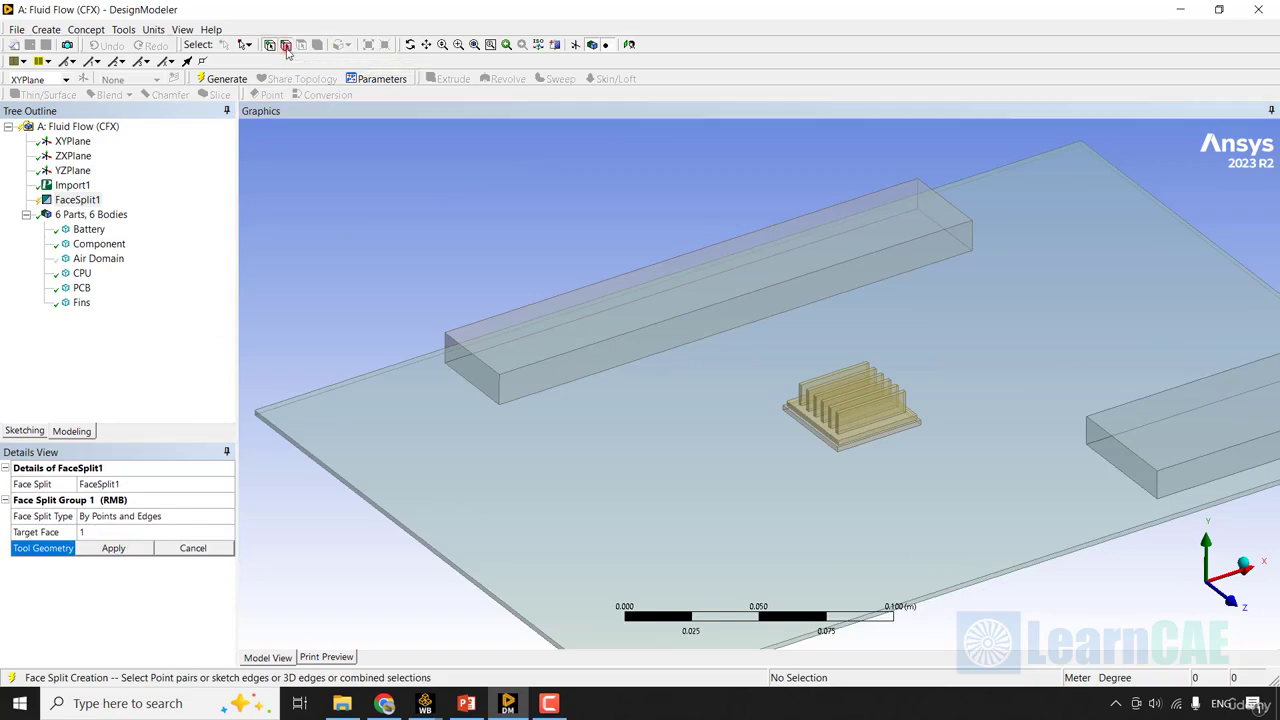
{"action": "scroll", "coordinate": [359, 390], "scroll_direction": "up", "scroll_amount": 2}
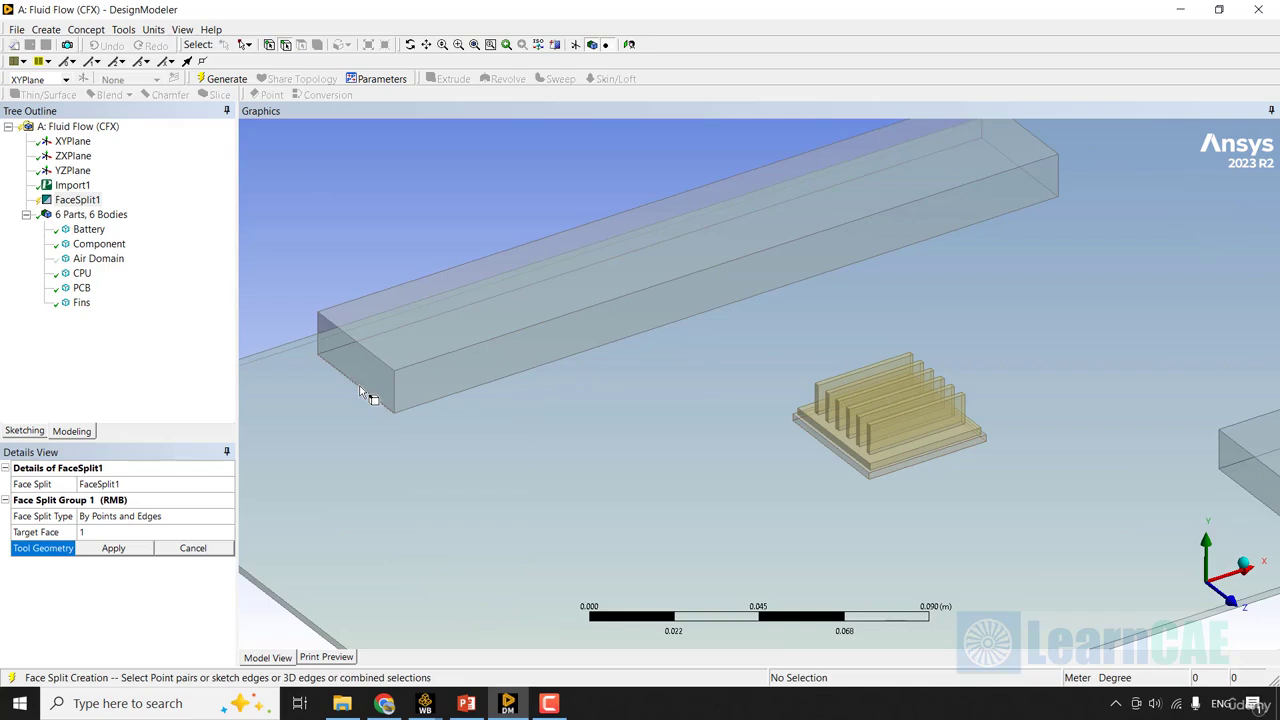
{"action": "left_click", "coordinate": [354, 383]}
{"action": "left_click", "coordinate": [473, 388]}
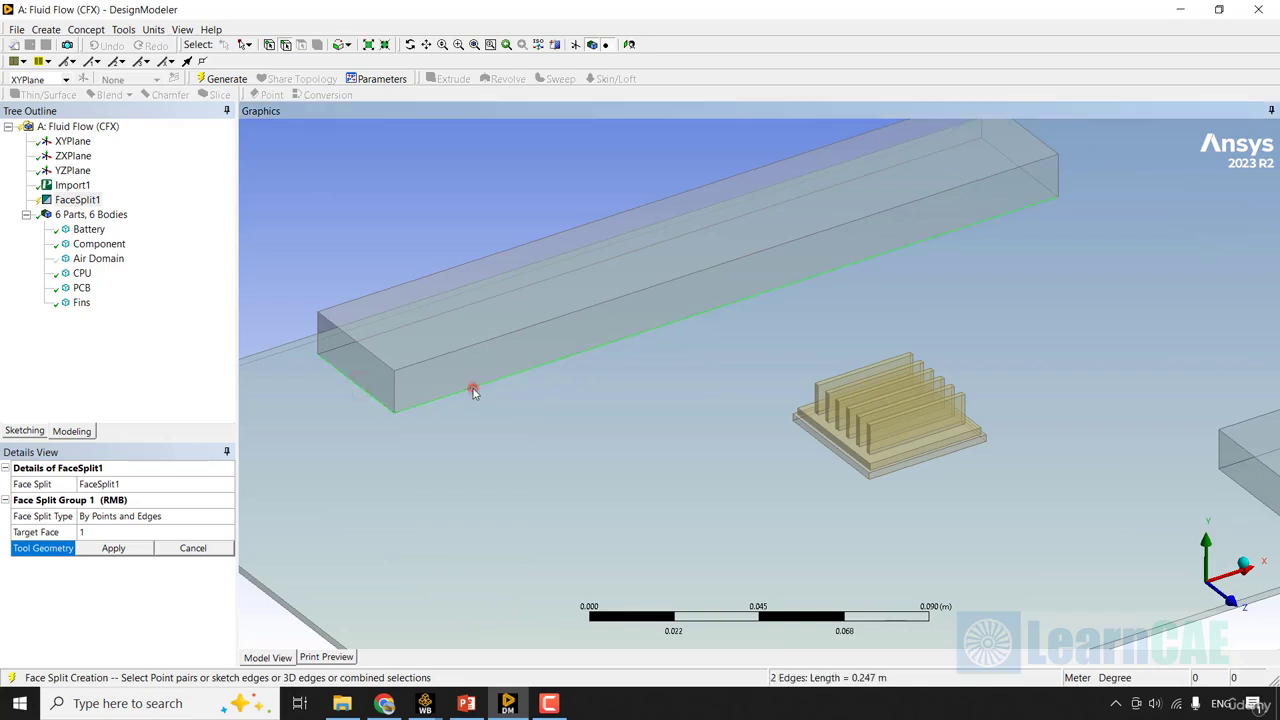
{"action": "left_click", "coordinate": [1014, 161]}
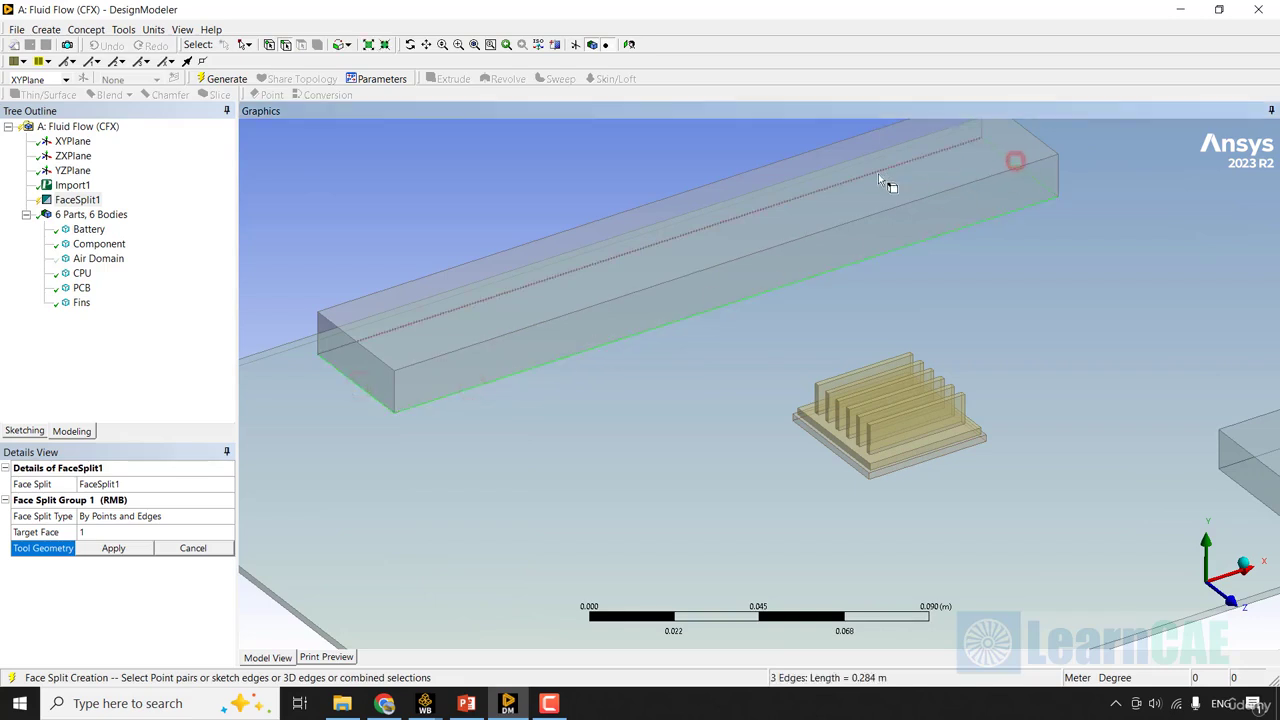
{"action": "left_click", "coordinate": [878, 173]}
- Add the four bottom edges of the CPU body to the face split's tool geometry selection
{"action": "middle_click_drag", "start_coordinate": [878, 173], "coordinate": [731, 91], "text": "ctrl"}
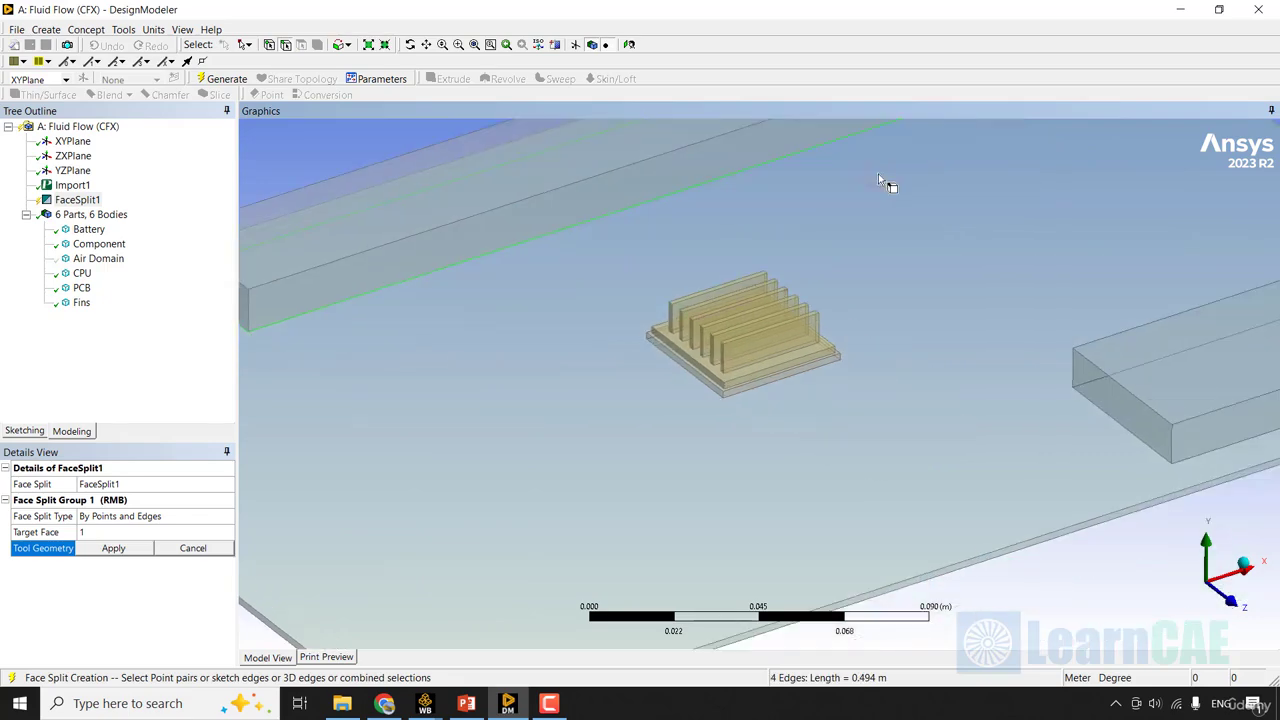
{"action": "scroll", "coordinate": [675, 369], "scroll_direction": "up", "scroll_amount": 3}
{"action": "left_click", "coordinate": [667, 375]}
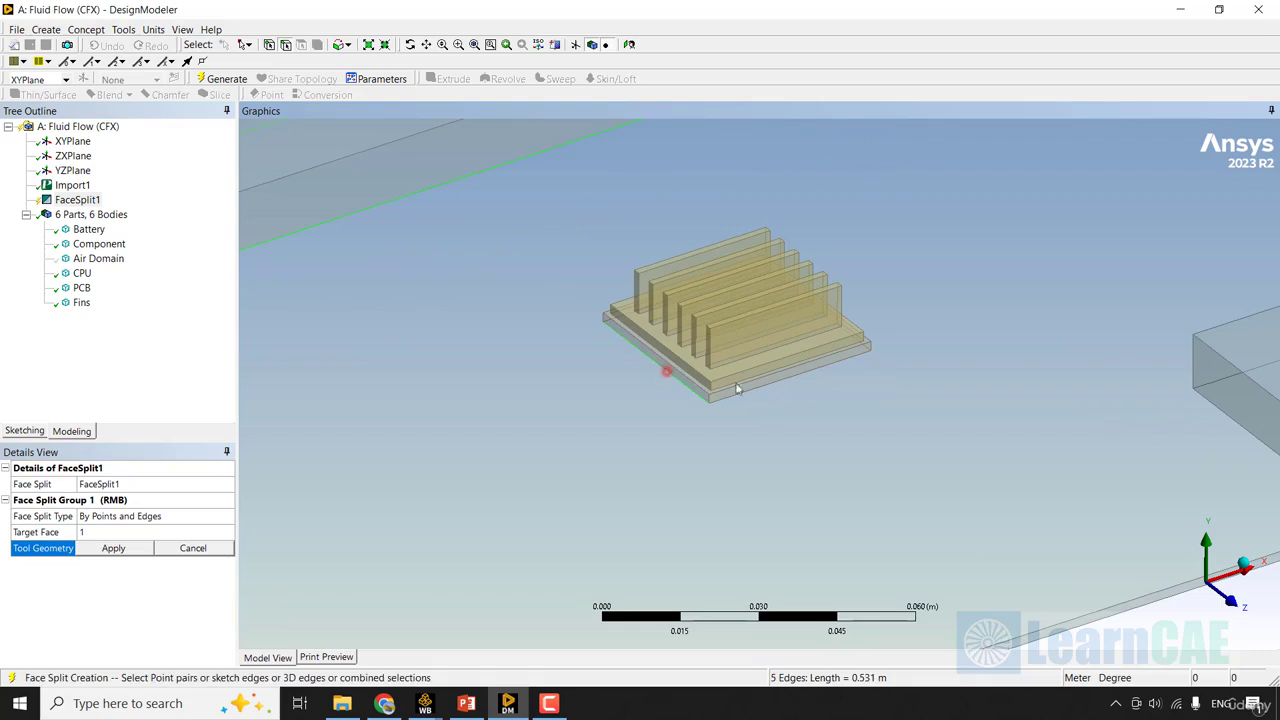
{"action": "left_click", "coordinate": [763, 388]}
{"action": "left_click", "coordinate": [863, 347]}
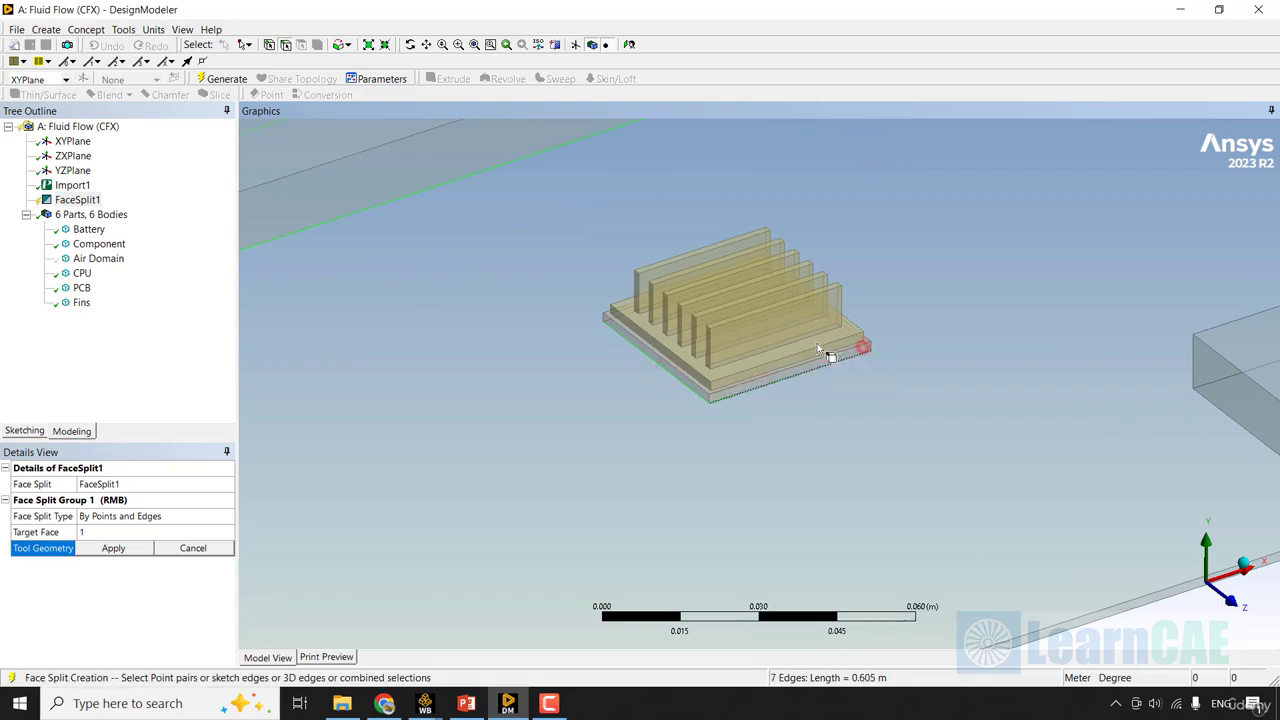
{"action": "left_click", "coordinate": [609, 322], "text": "ctrl"}
- Add the four bottom edges of the Component body and apply the complete edge selection as tool geometry
{"action": "middle_click_drag", "start_coordinate": [609, 322], "coordinate": [0, 245], "text": "ctrl"}
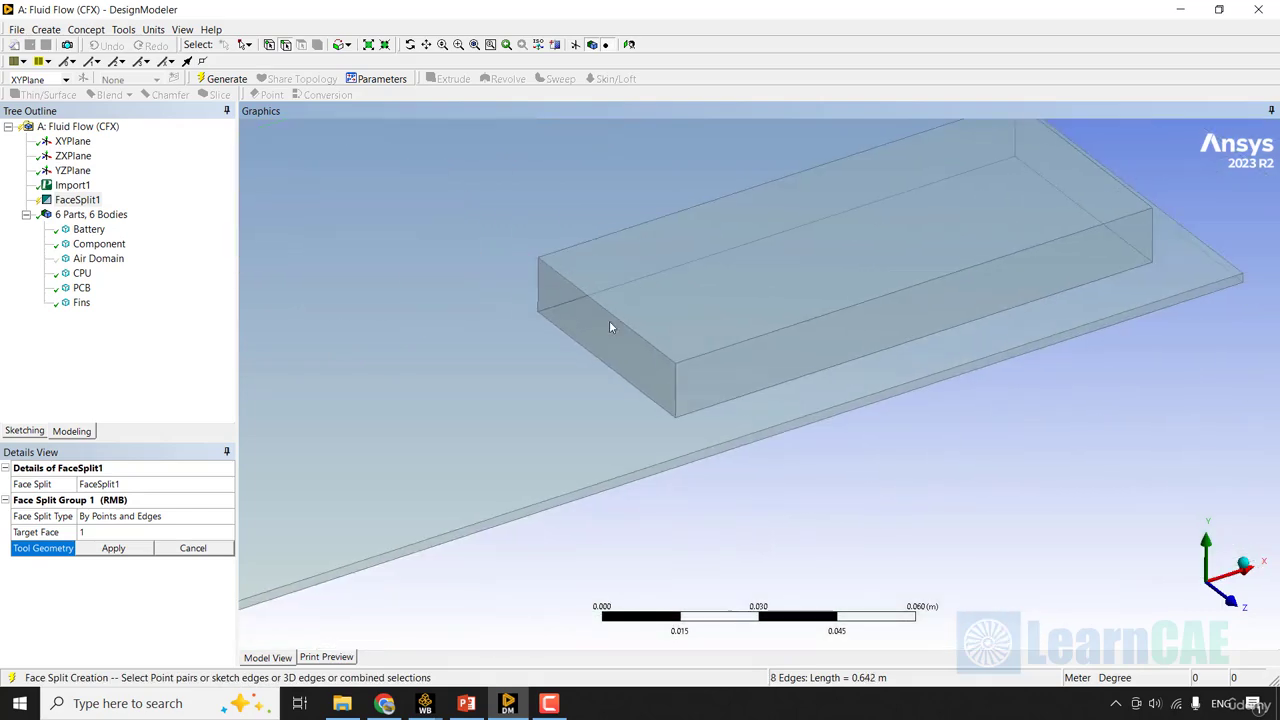
{"action": "left_click", "coordinate": [604, 361], "text": "ctrl"}
{"action": "left_click", "coordinate": [807, 378], "text": "ctrl"}
{"action": "left_click", "coordinate": [1067, 198], "text": "ctrl"}
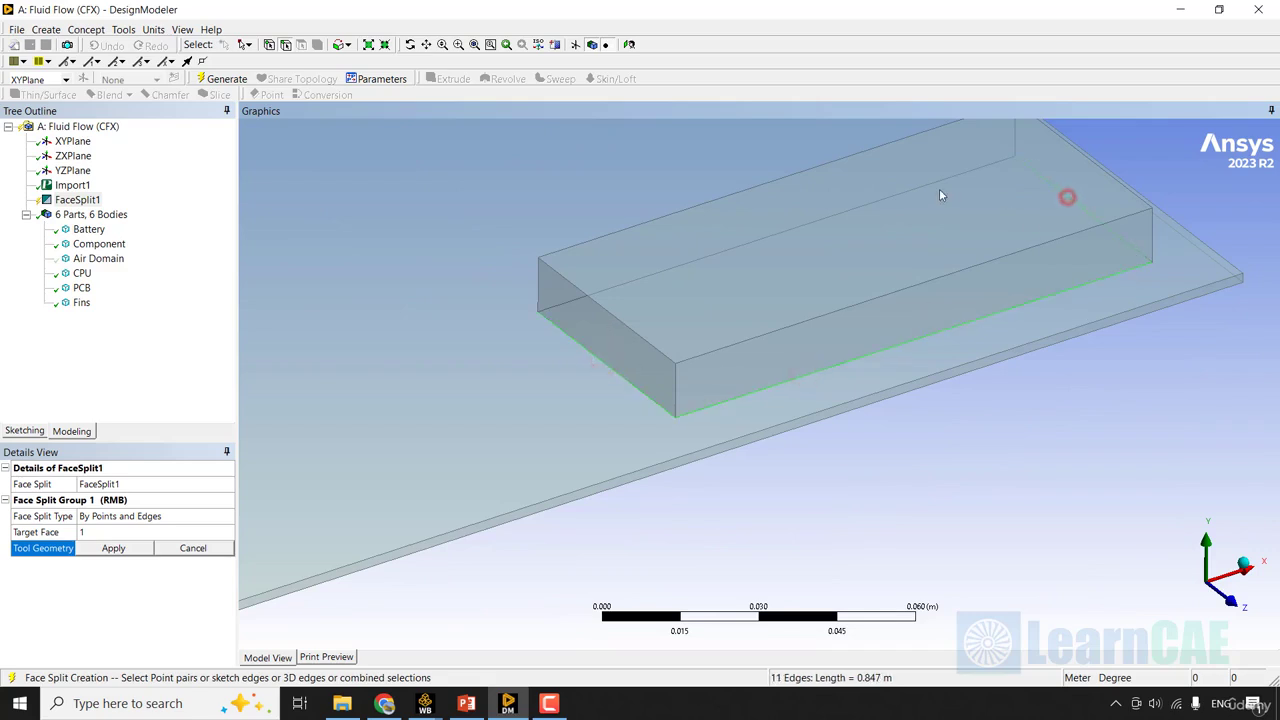
{"action": "left_click", "coordinate": [641, 282], "text": "ctrl"}
{"action": "left_click", "coordinate": [114, 548]}
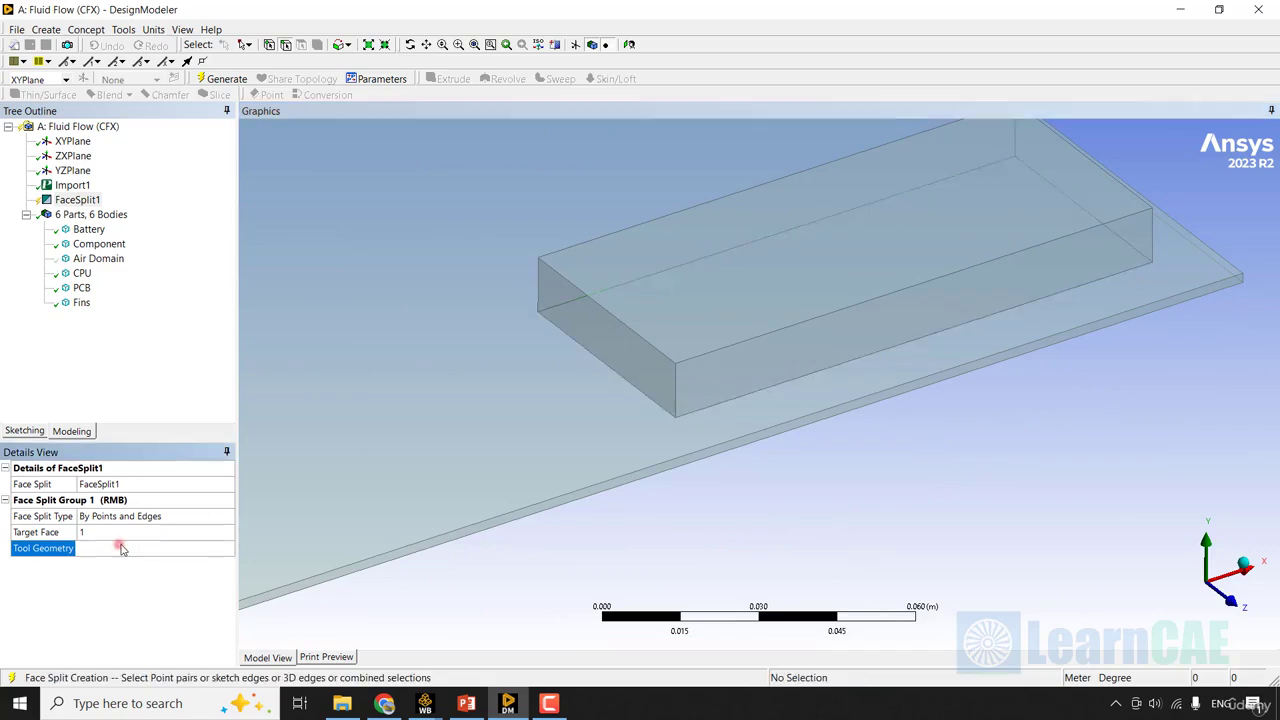
- Generate the face split so the PCB's upper face is divided along the selected edges
{"action": "left_click", "coordinate": [78, 200]}
{"action": "right_click", "coordinate": [89, 200]}
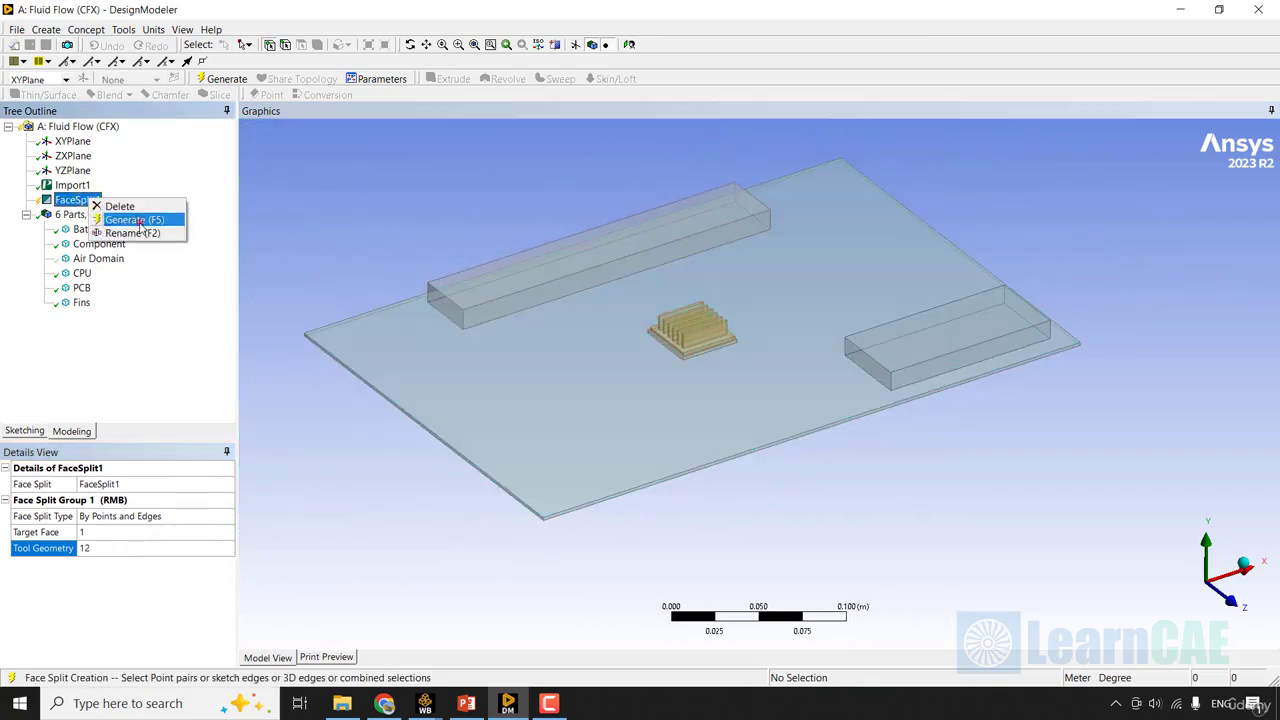
{"action": "left_click", "coordinate": [130, 219]}
{"action": "left_click", "coordinate": [392, 217]}
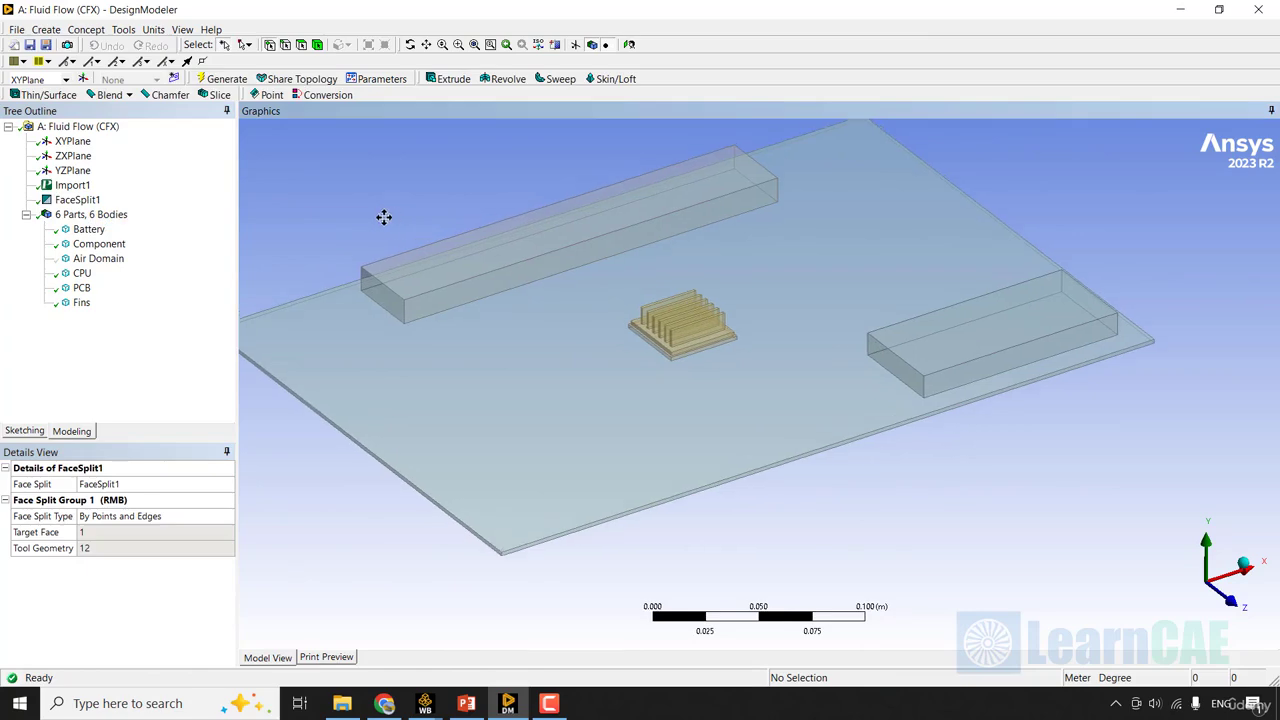
- Hide the Battery, Component, CPU and Fins bodies to expose the PCB's upper surface
{"action": "left_click", "coordinate": [88, 229]}
{"action": "left_click", "coordinate": [110, 245], "text": "ctrl"}
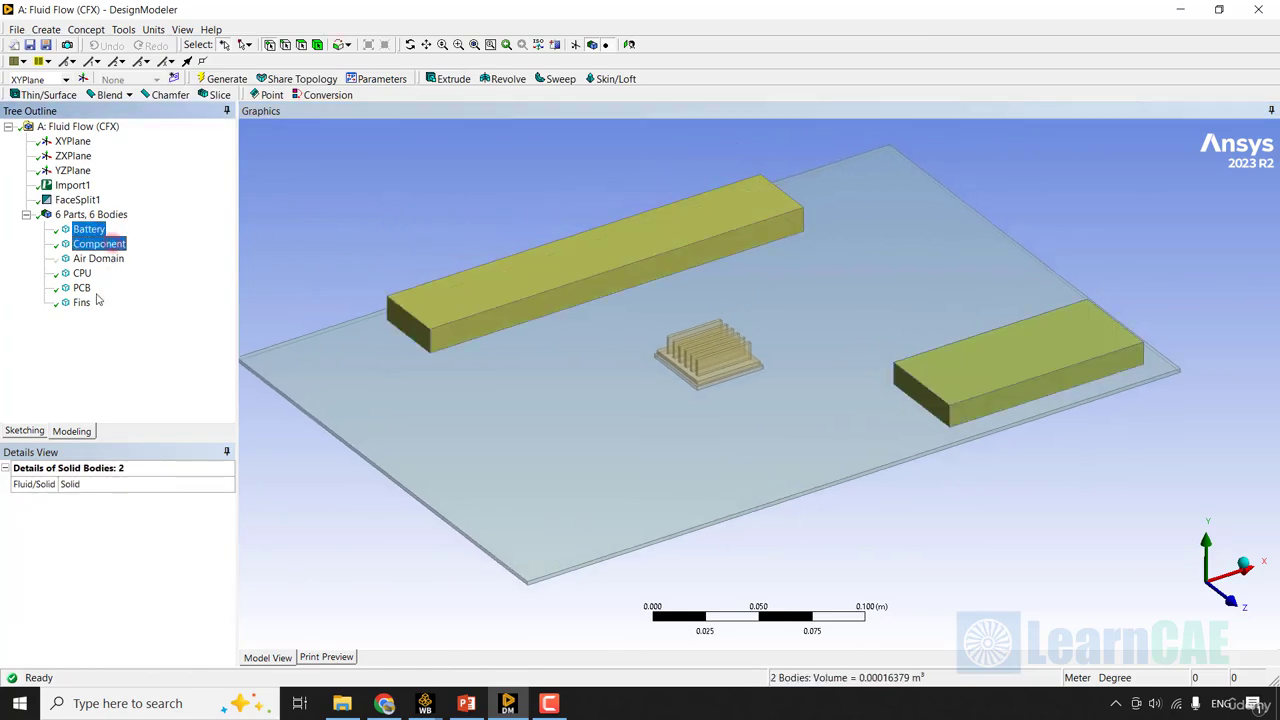
{"action": "left_click", "coordinate": [82, 273], "text": "ctrl"}
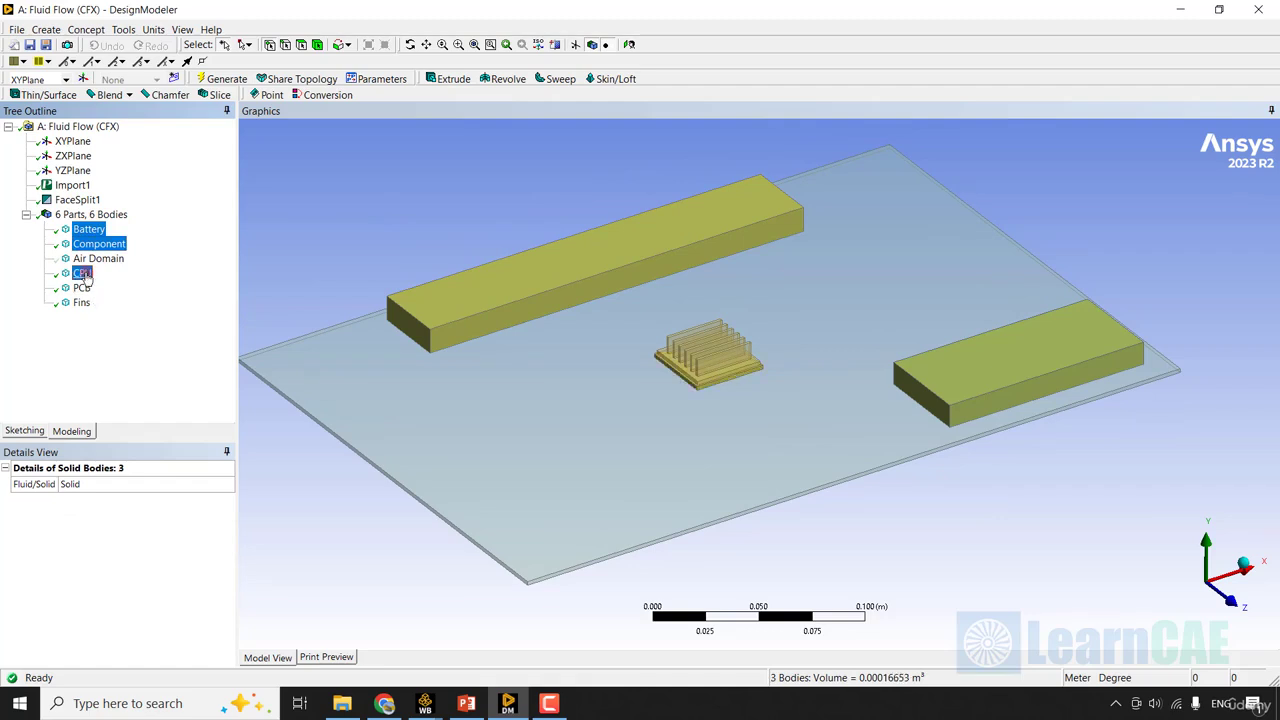
{"action": "right_click", "coordinate": [86, 274]}
{"action": "left_click", "coordinate": [155, 283]}
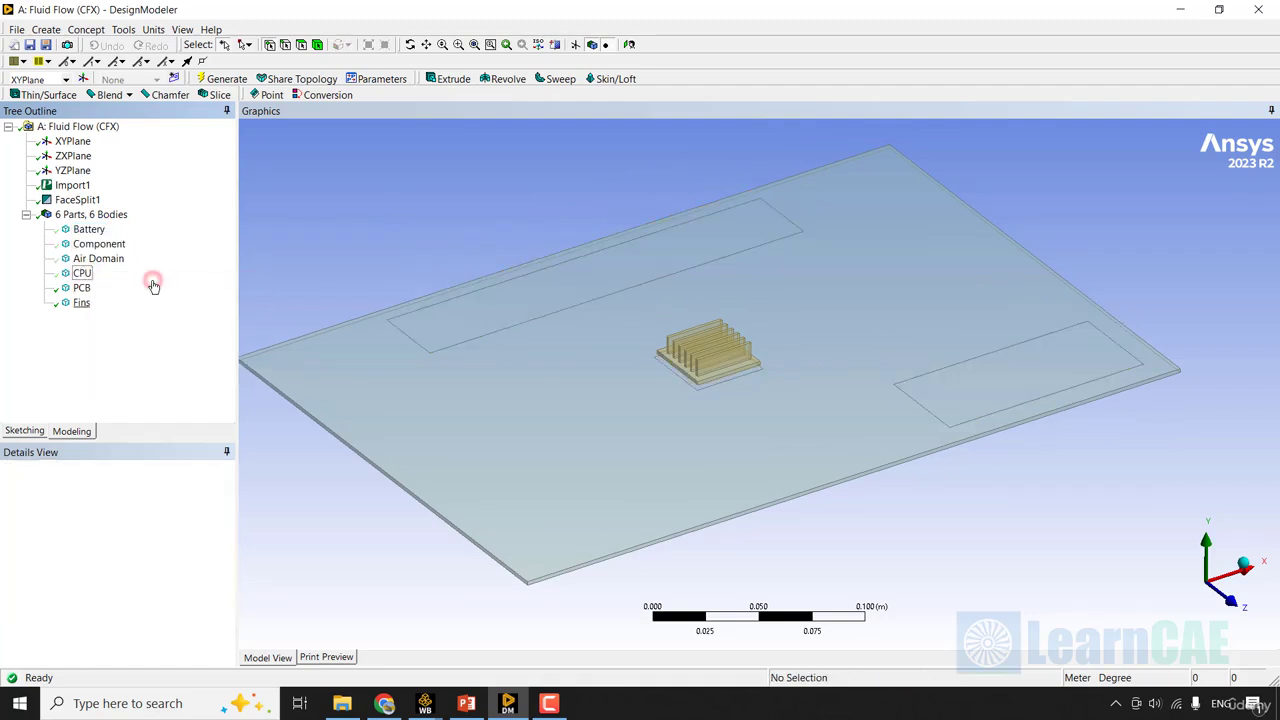
{"action": "right_click", "coordinate": [88, 305]}
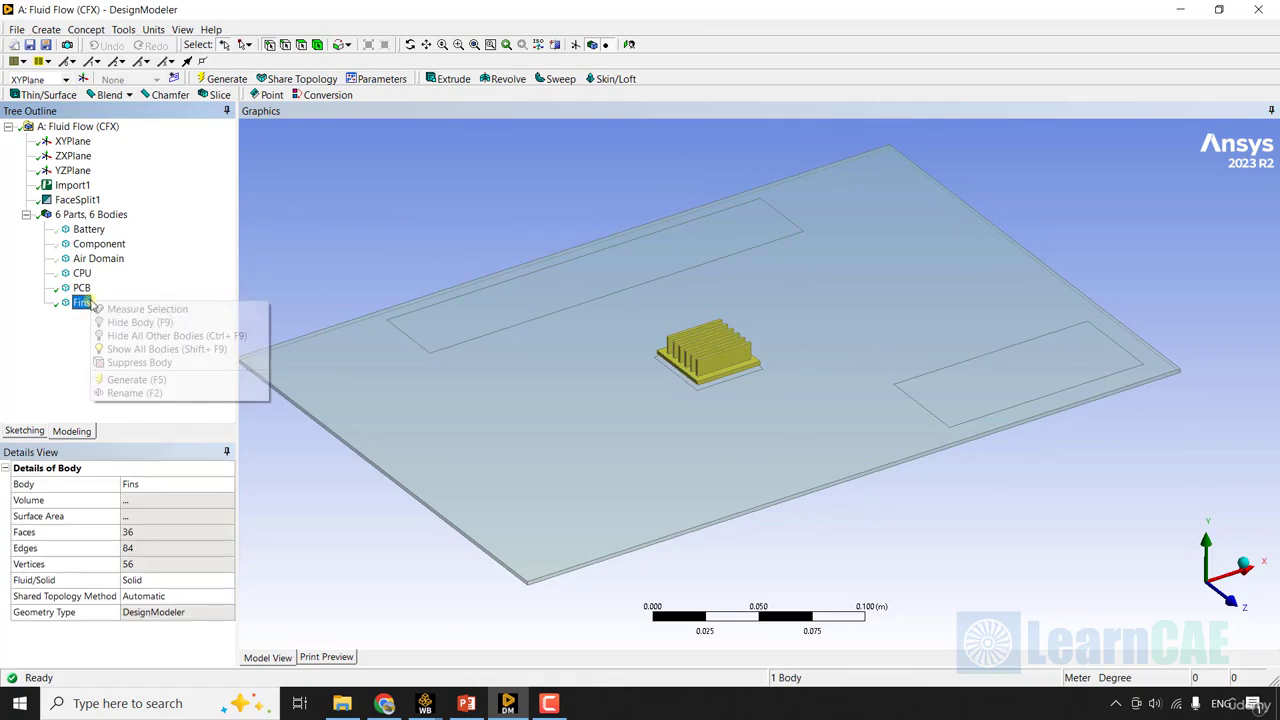
{"action": "left_click", "coordinate": [154, 318]}
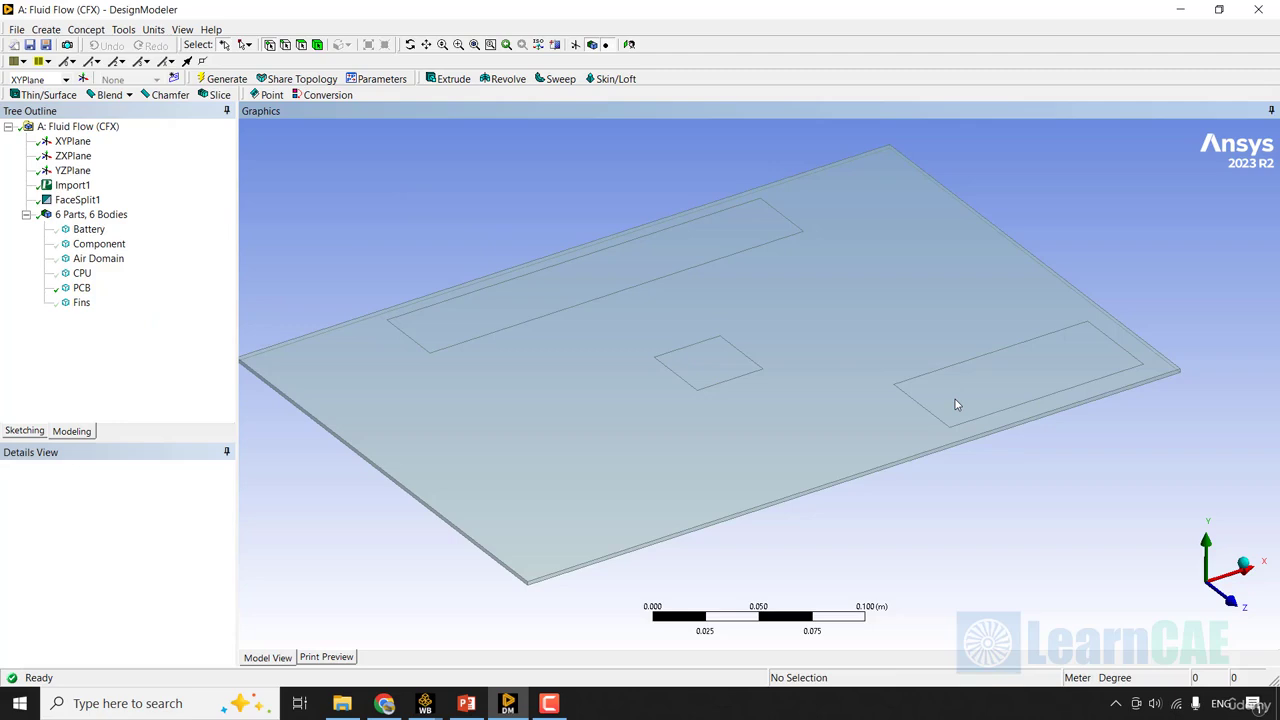
- Highlight the PCB's three component footprint faces and the surrounding face in turn to check the split
{"action": "left_click", "coordinate": [302, 45]}
{"action": "left_click", "coordinate": [550, 285]}
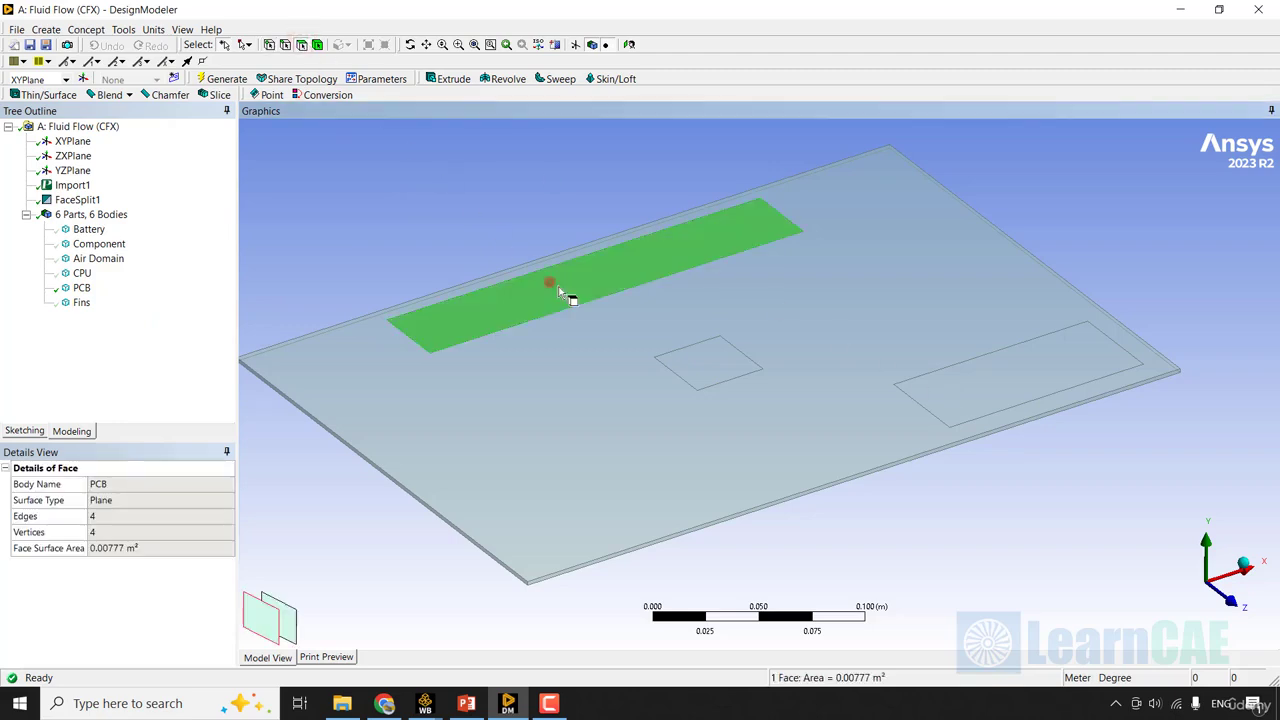
{"action": "left_click", "coordinate": [711, 356]}
{"action": "left_click", "coordinate": [960, 368]}
{"action": "left_click", "coordinate": [873, 214]}
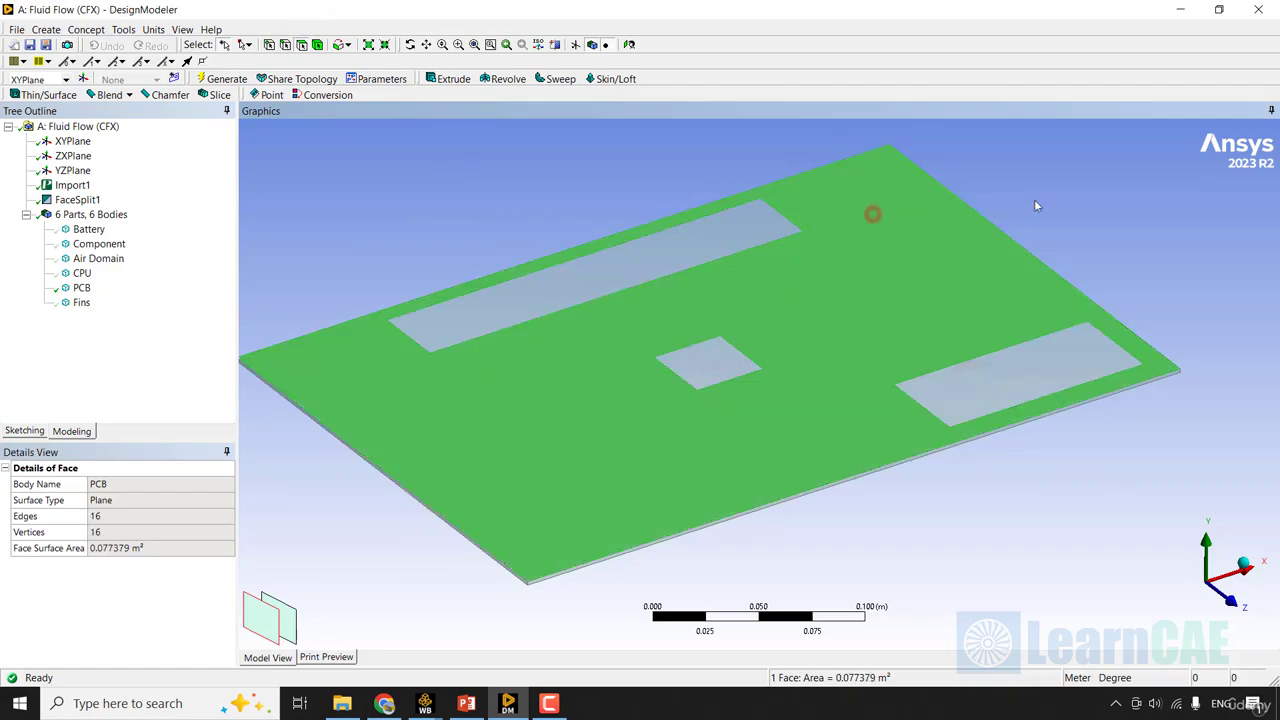
{"action": "left_click", "coordinate": [1080, 196]}
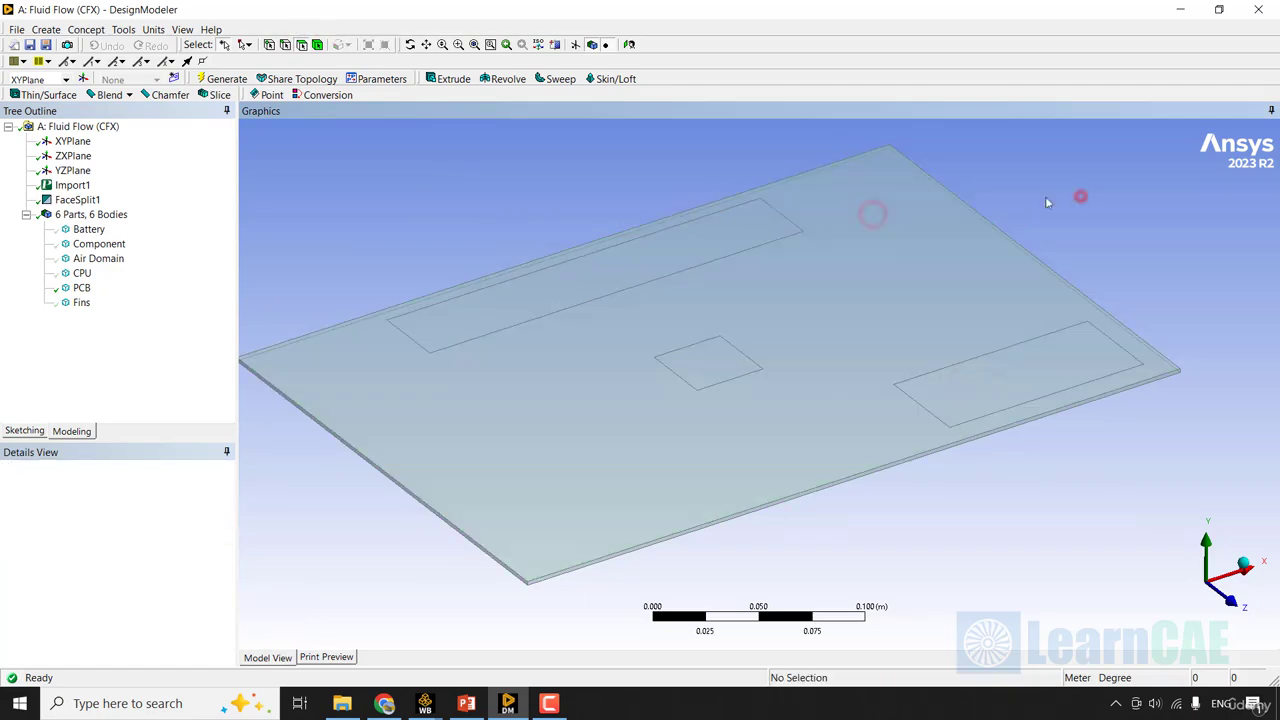
- Show all six bodies again, including the Air Domain
{"action": "left_click", "coordinate": [88, 229]}
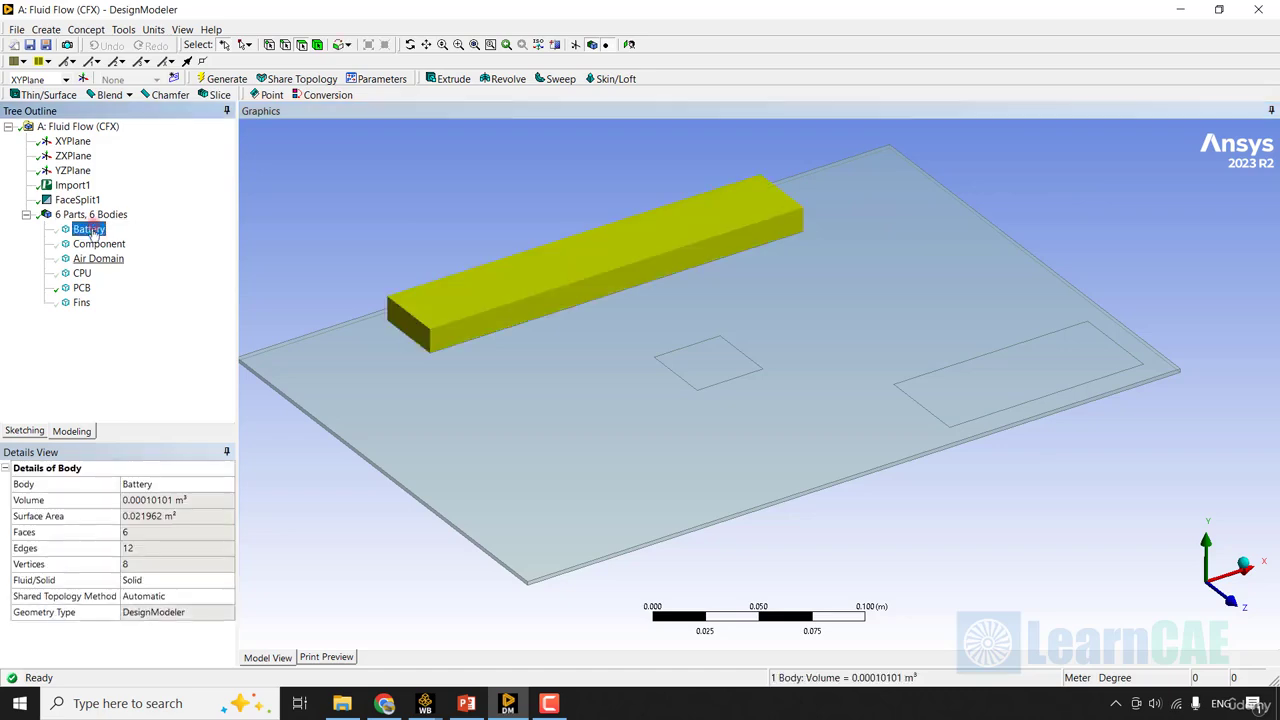
{"action": "left_click", "coordinate": [80, 302], "text": "shift"}
{"action": "right_click", "coordinate": [80, 303]}
{"action": "left_click", "coordinate": [146, 321]}
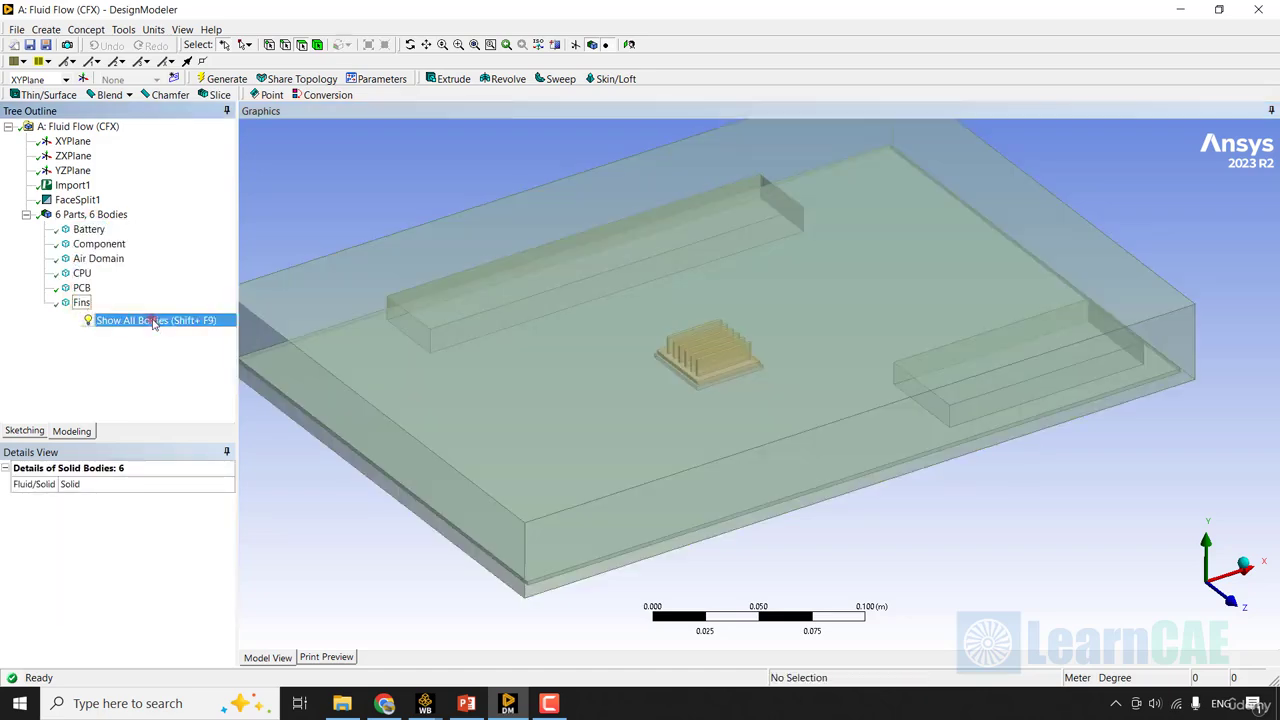
{"action": "left_click", "coordinate": [92, 214]}
{"action": "left_click", "coordinate": [432, 220]}
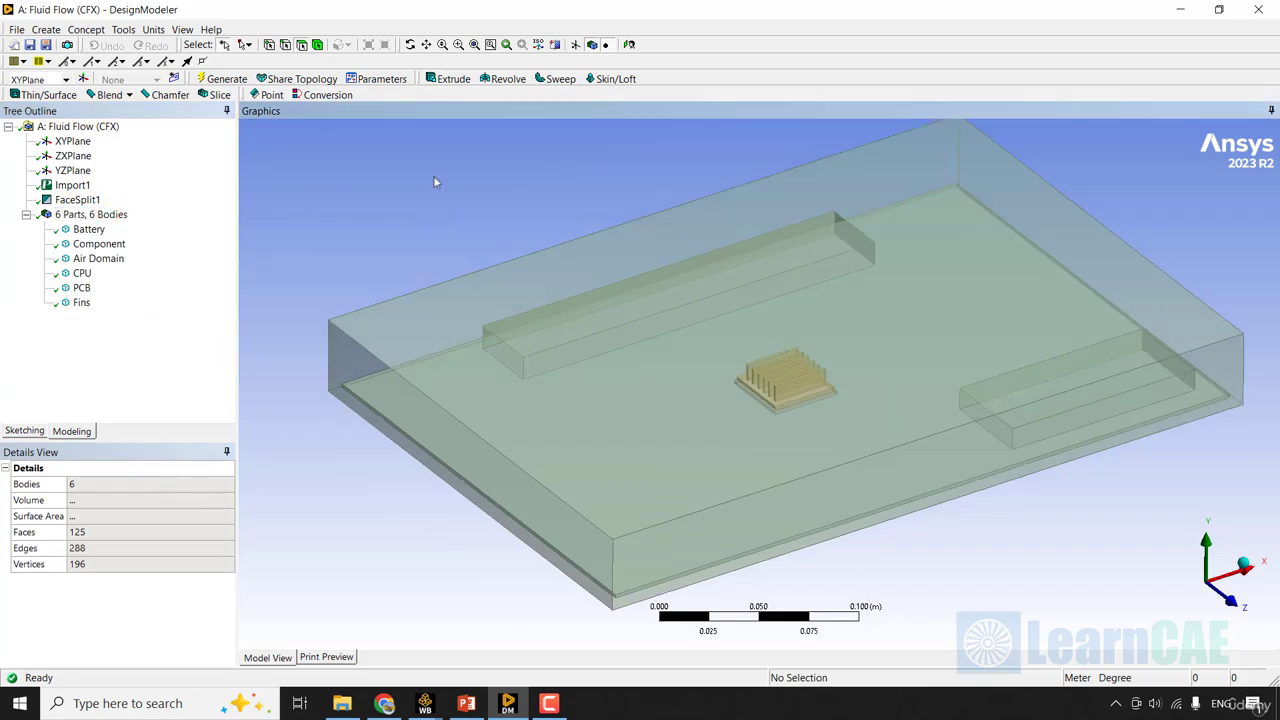
- Close DesignModeler and open the Mesh cell of the Fluid Flow (CFX) system in Workbench for editing
{"action": "left_click", "coordinate": [1258, 11]}
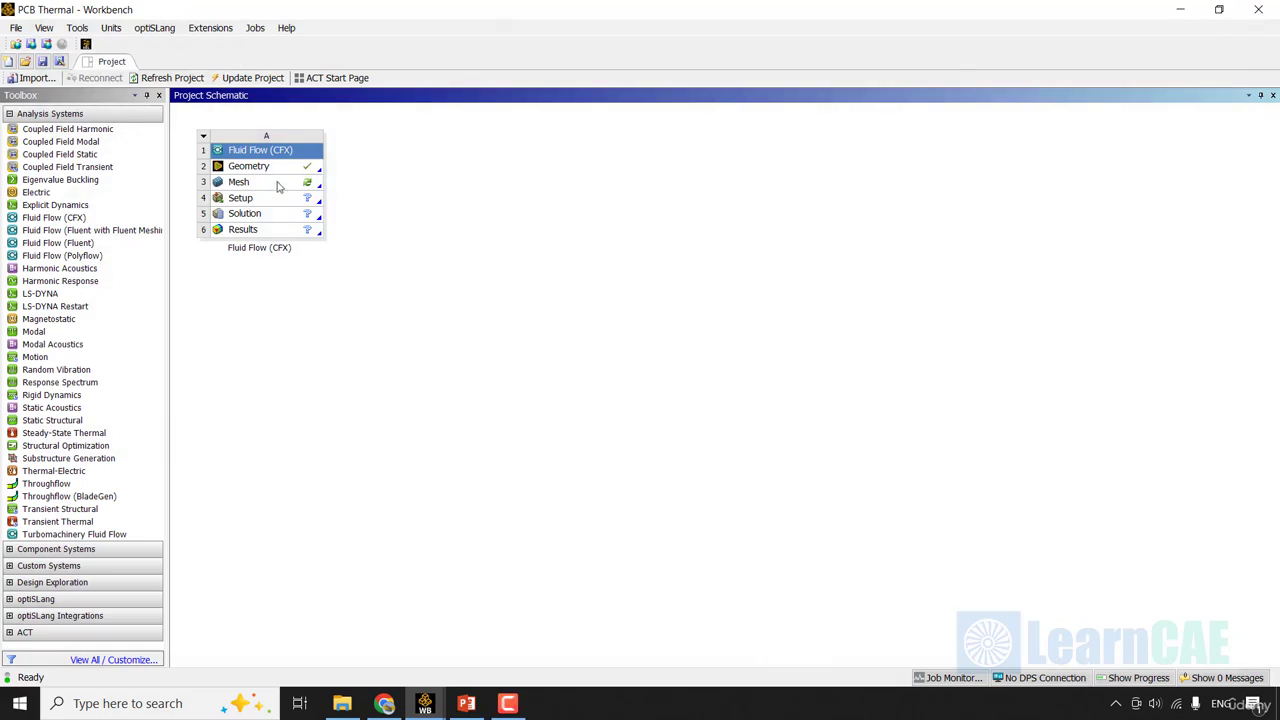
{"action": "right_click", "coordinate": [270, 184]}
{"action": "left_click", "coordinate": [369, 192]}
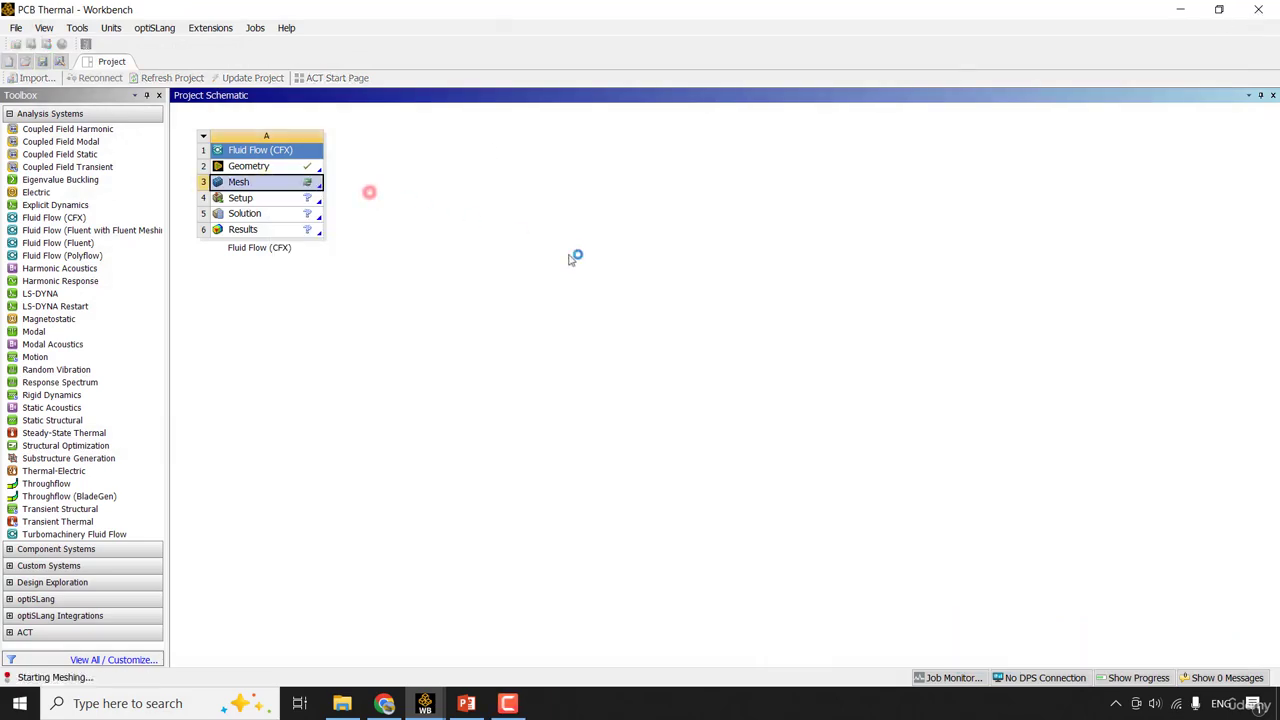